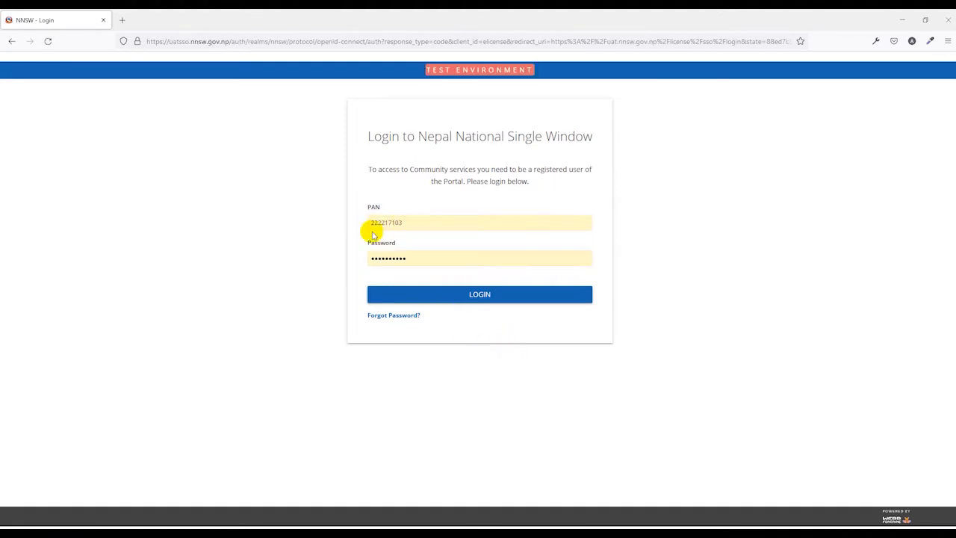
Step: Log in with the PAN and password and open a new LPCO Fill Application form
click(473, 294)
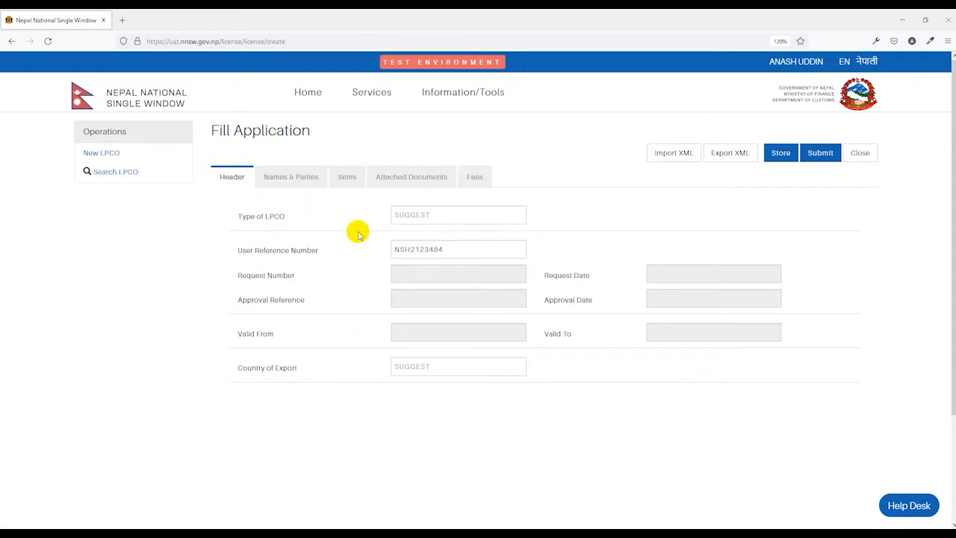
Step: Set the LPCO type to 920 Valuation Certificate for Export Handicraft
click(420, 214)
scroll(435, 261, down, 10)
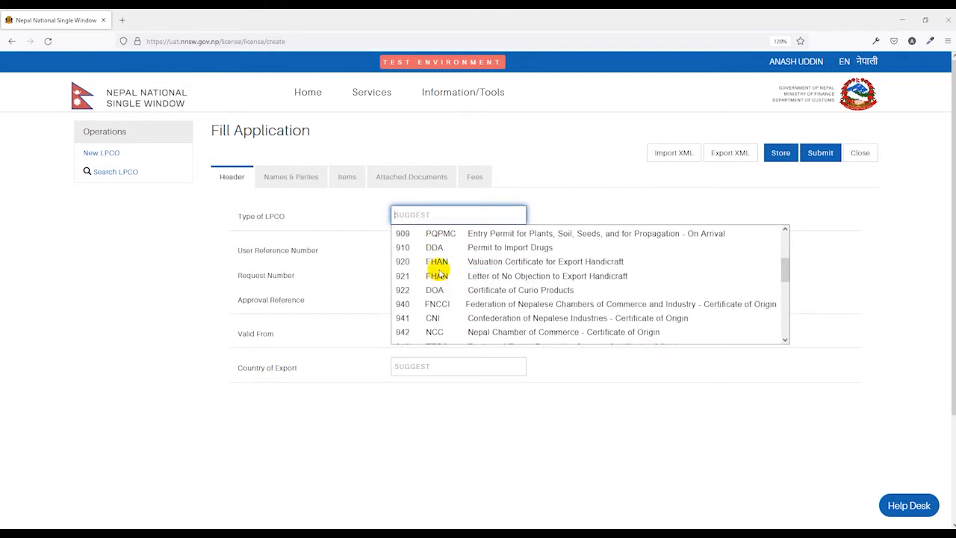
scroll(439, 284, up, 3)
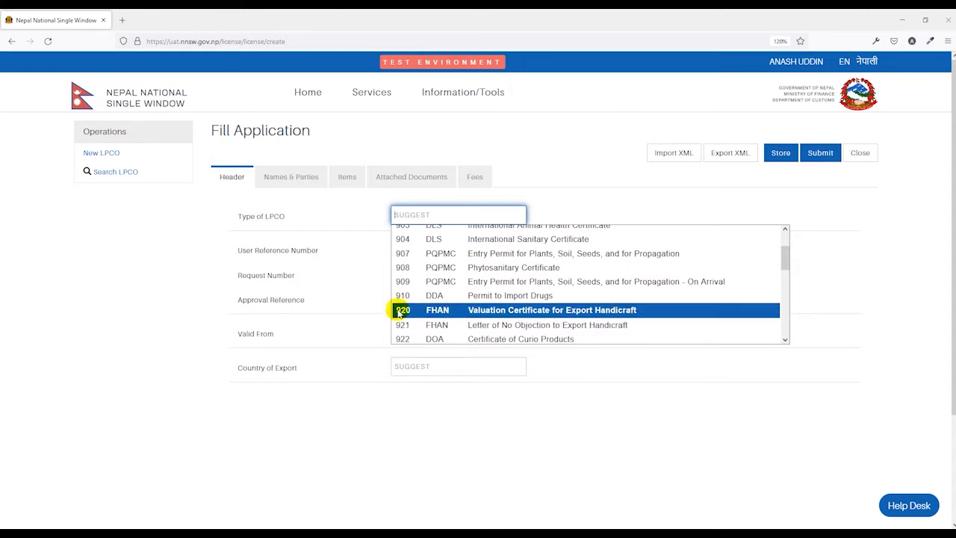
click(543, 310)
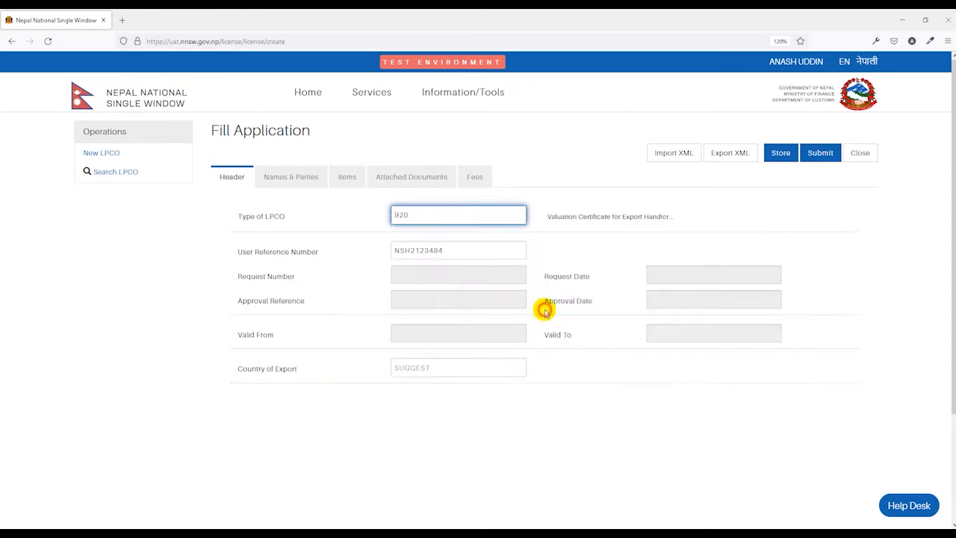
scroll(541, 310, down, 1)
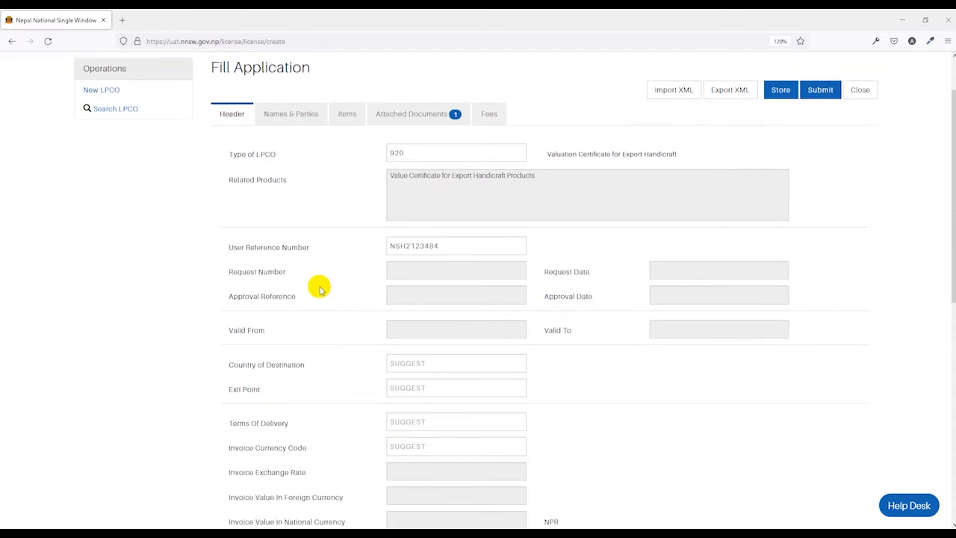
Step: Replace the existing user reference number with A123
click(452, 246)
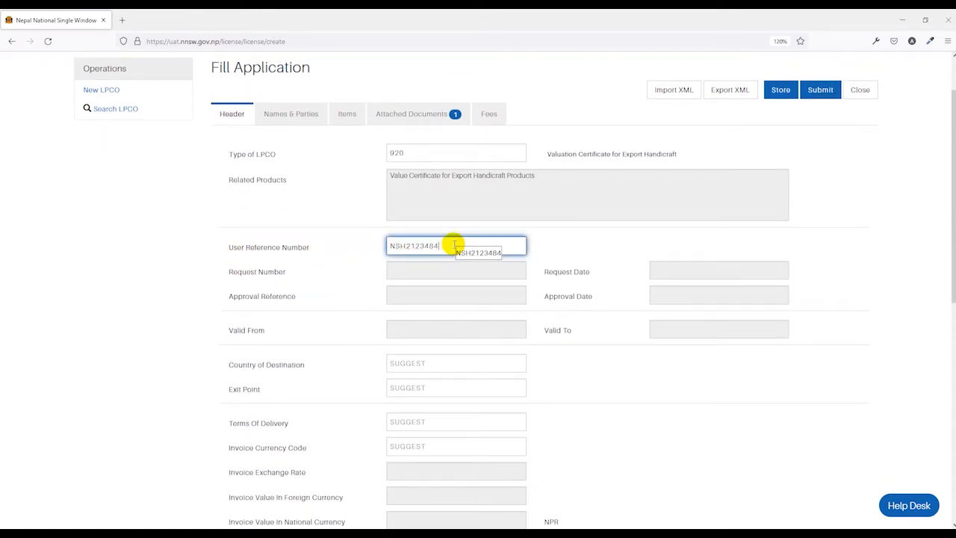
drag(465, 246, 357, 252)
key(BackSpace)
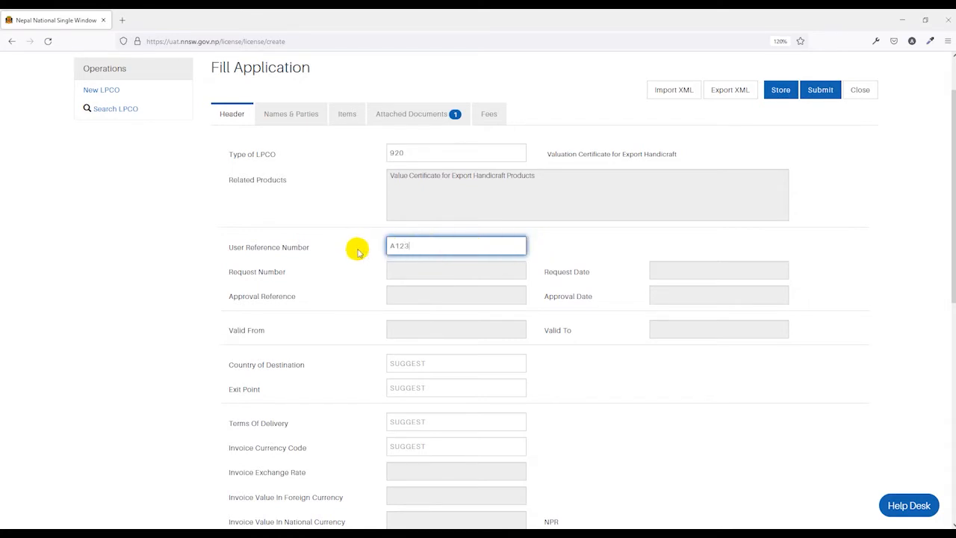
click(540, 249)
scroll(540, 250, down, 2)
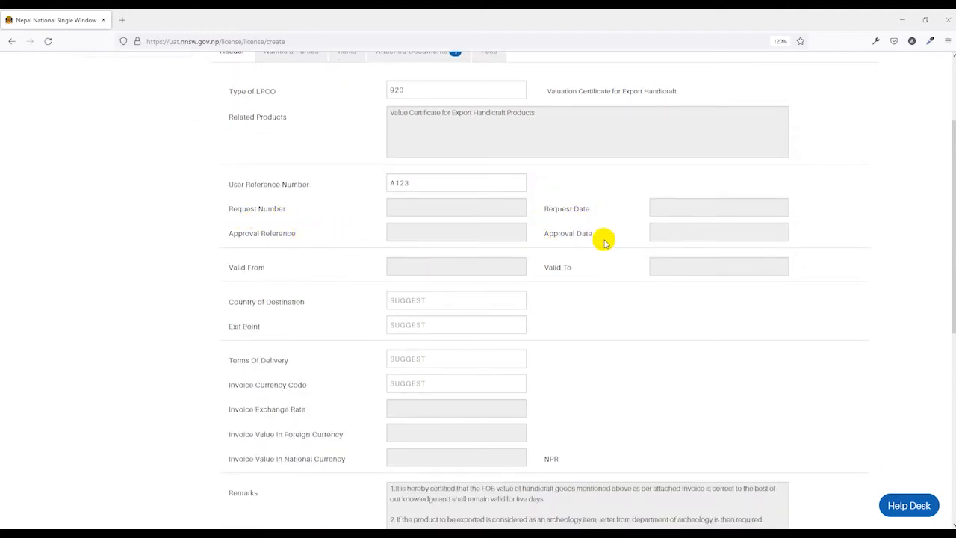
Step: Set destination country to Austria and exit point to Bhairahawa Customs Office (BHW01)
scroll(515, 231, down, 2)
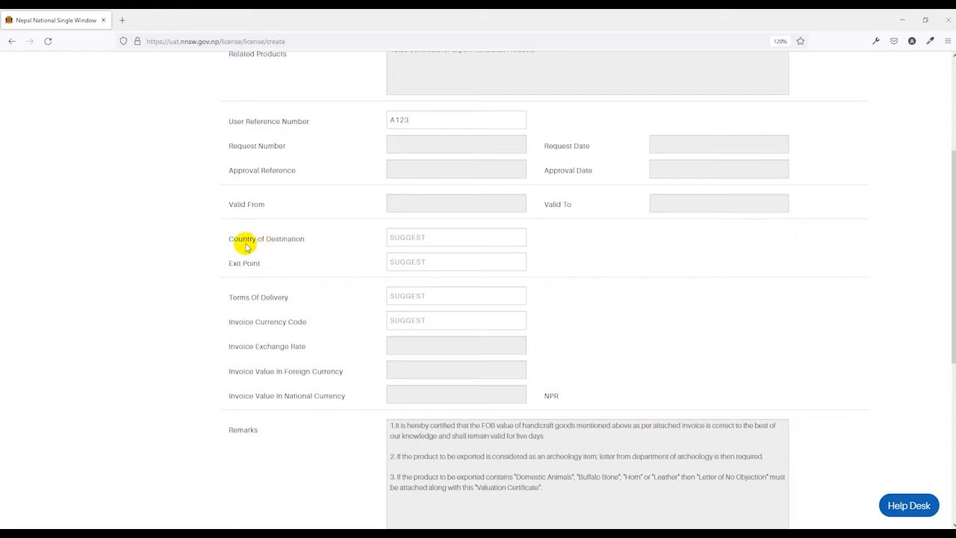
click(424, 237)
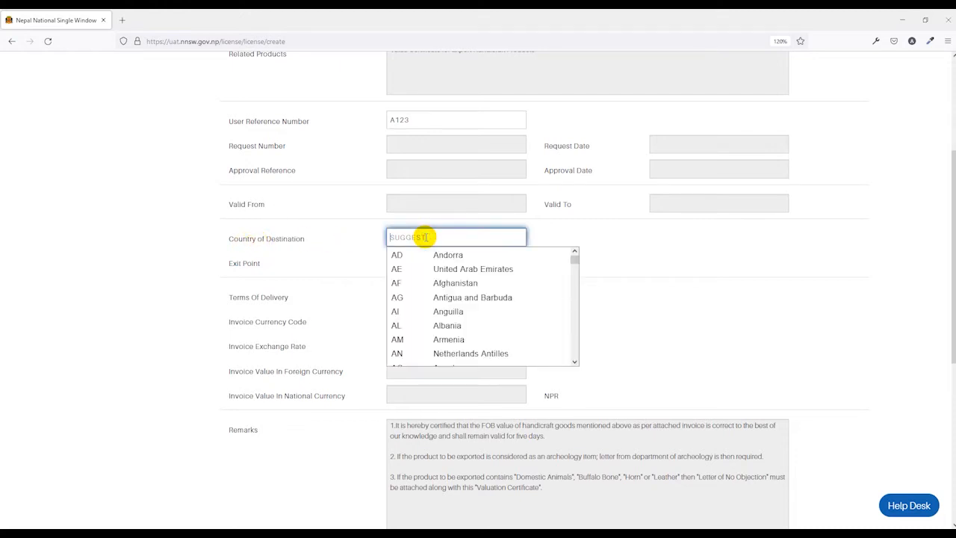
text(us)
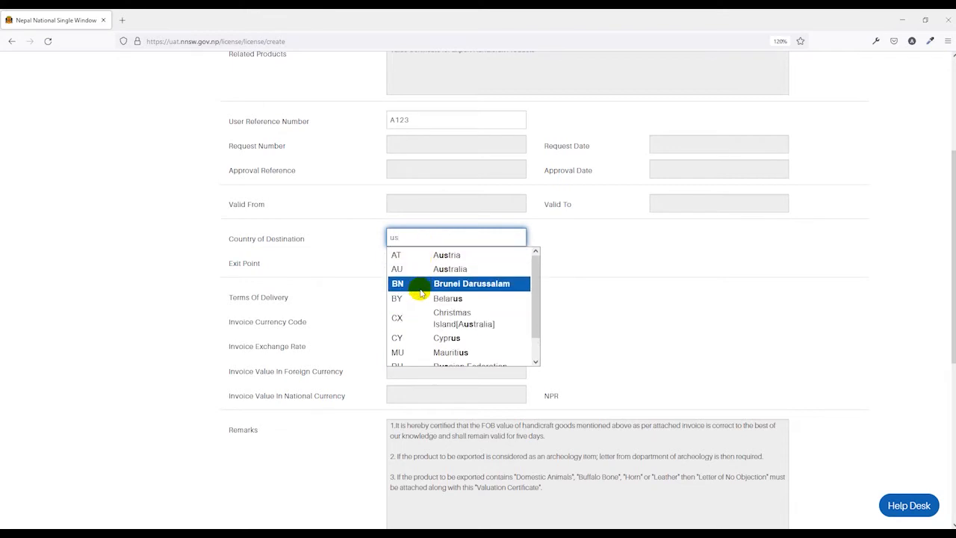
click(426, 255)
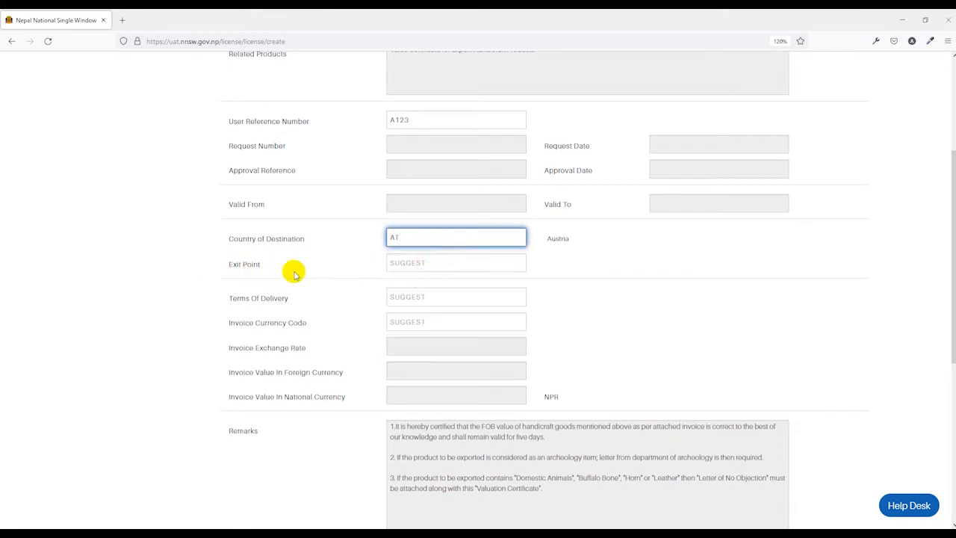
click(427, 264)
click(435, 293)
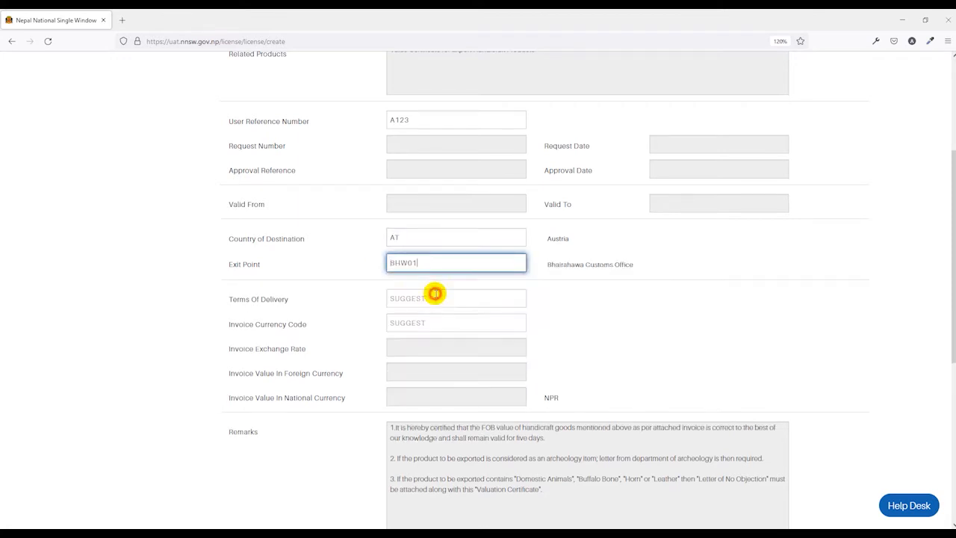
Step: Set terms of delivery to FOB and invoice currency to USD at rate 118.50
click(397, 299)
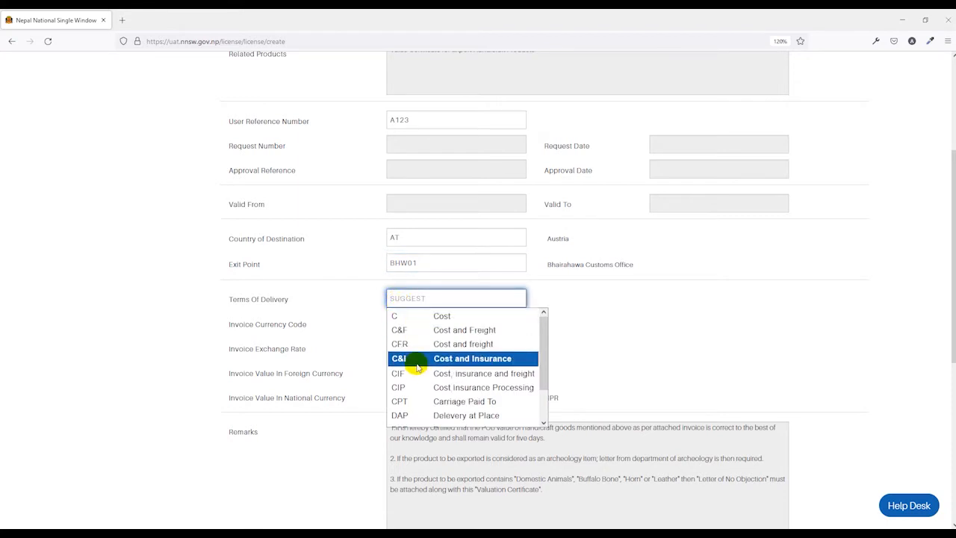
scroll(415, 364, down, 1)
click(403, 394)
click(363, 331)
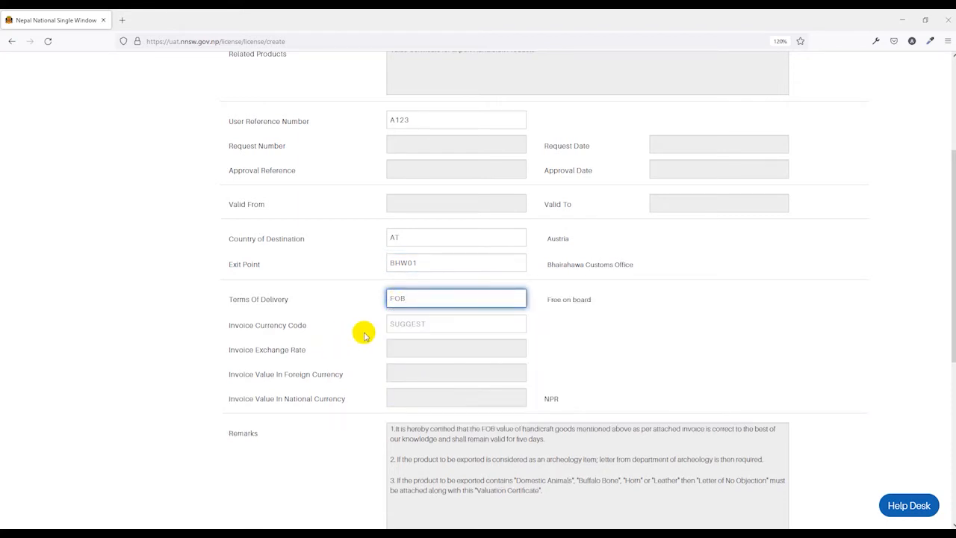
scroll(281, 337, down, 1)
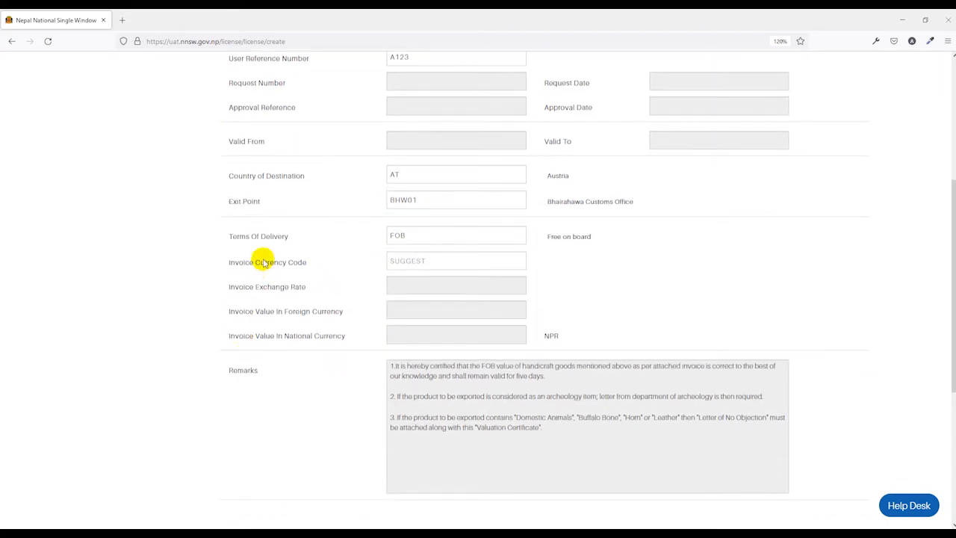
click(419, 262)
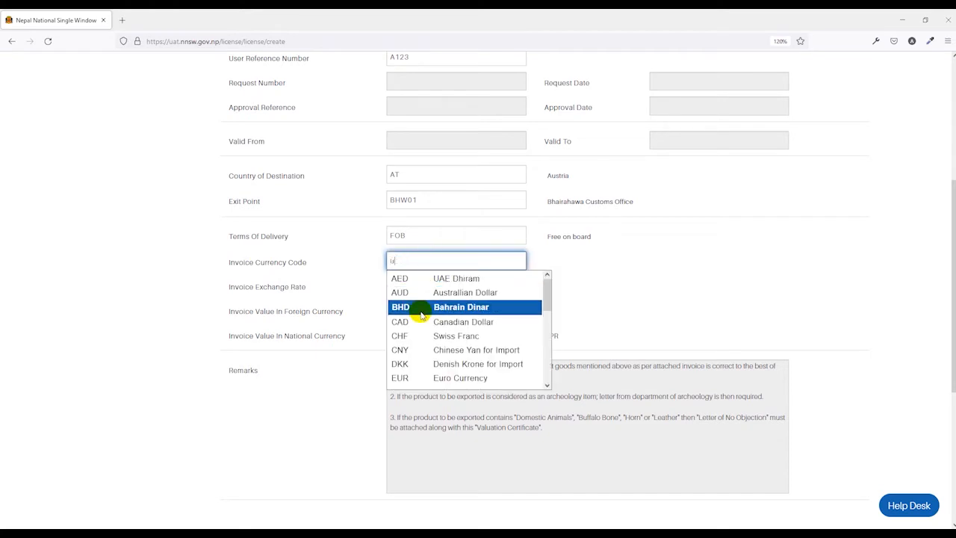
click(446, 281)
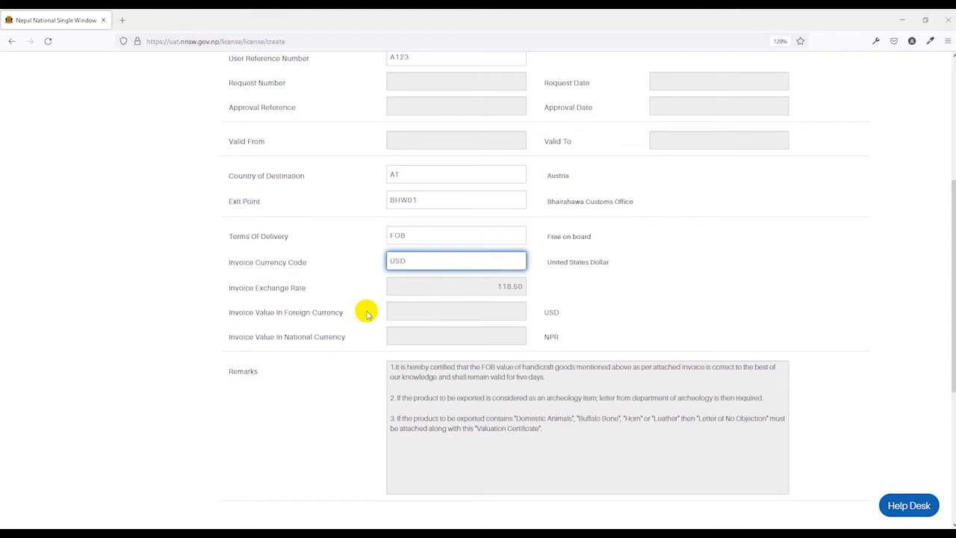
scroll(364, 299, down, 1)
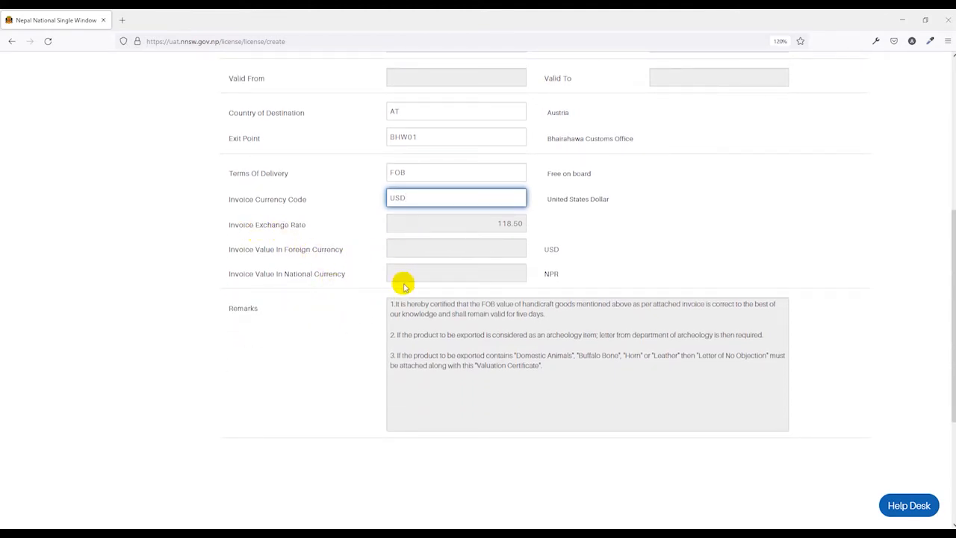
scroll(378, 304, down, 1)
scroll(379, 304, down, 1)
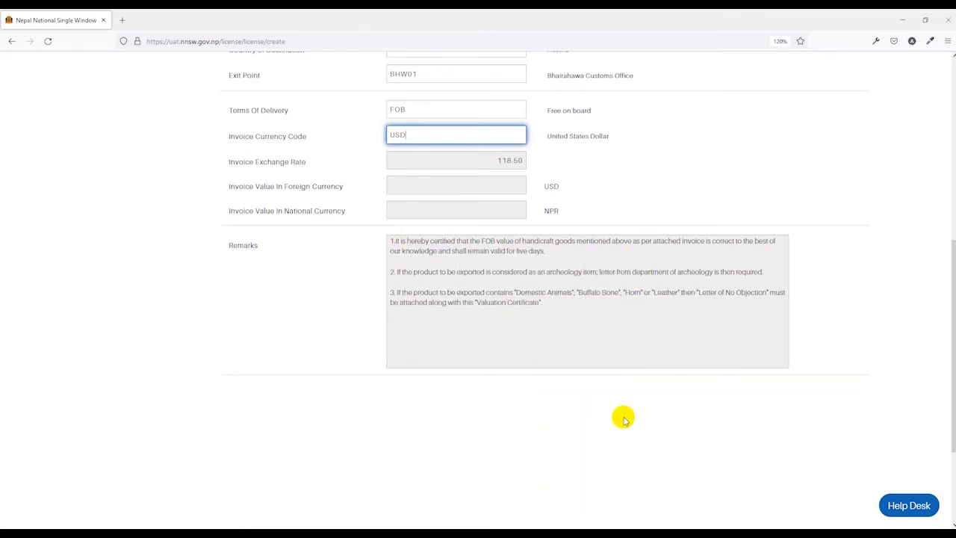
scroll(619, 416, up, 5)
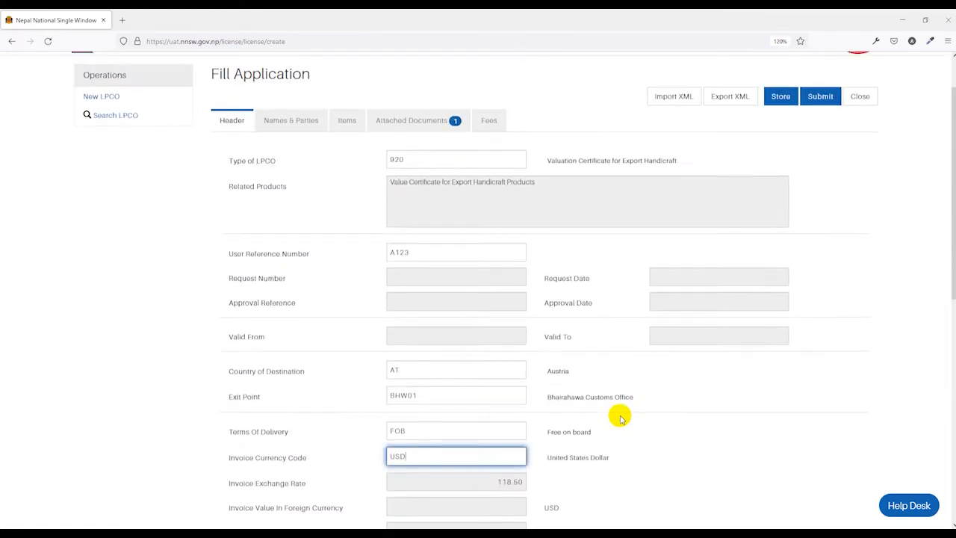
Step: Enter receiver 'ABC Enterprises, USA' and the company e-mail under Names & Parties
click(302, 187)
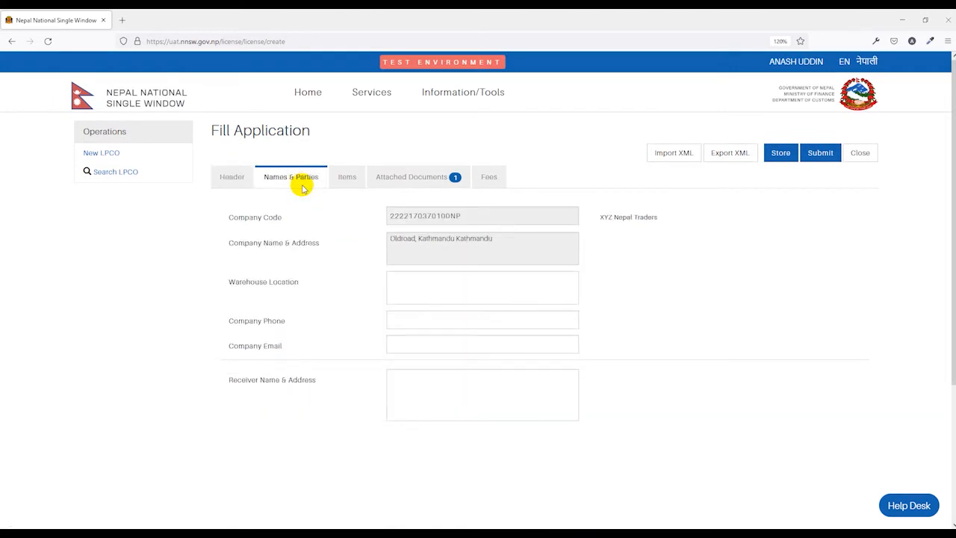
click(416, 384)
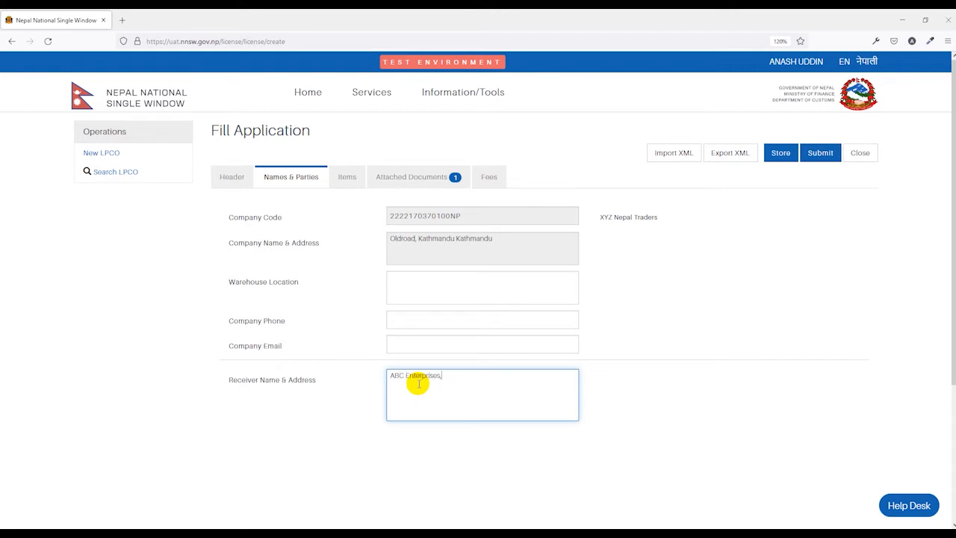
text(A)
click(626, 326)
click(408, 347)
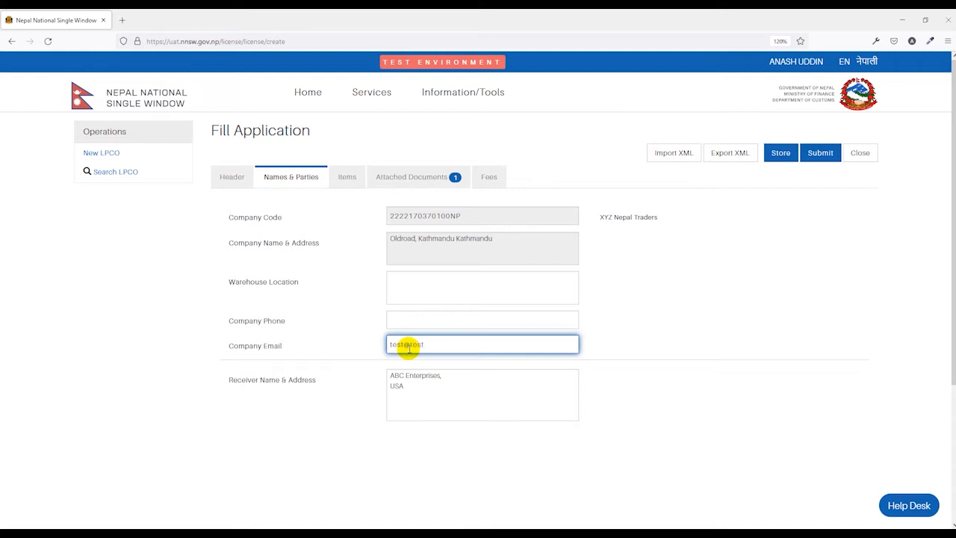
click(668, 336)
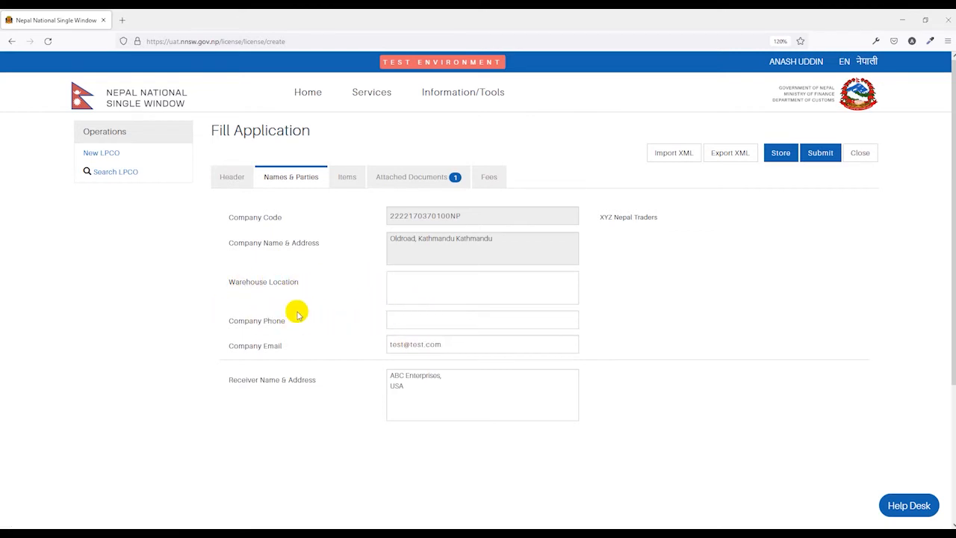
click(345, 181)
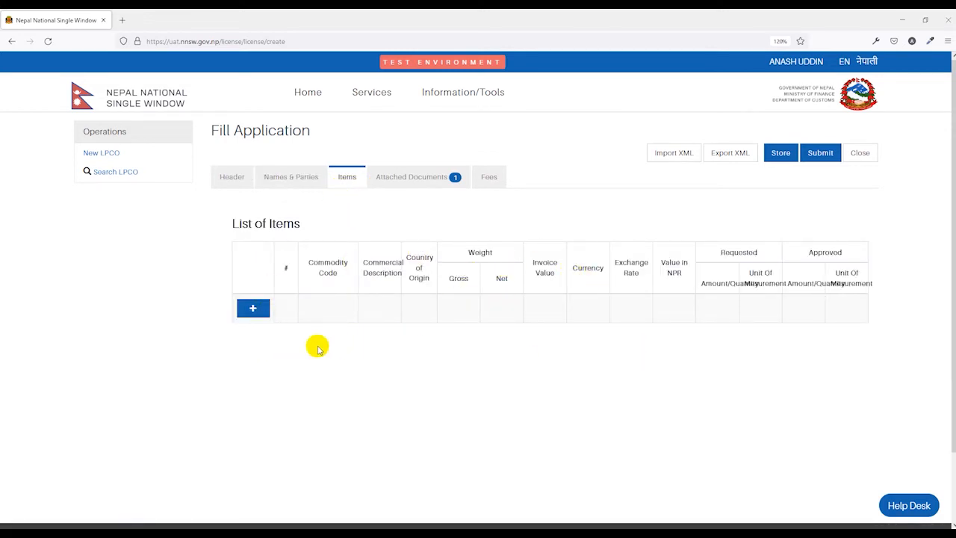
click(224, 266)
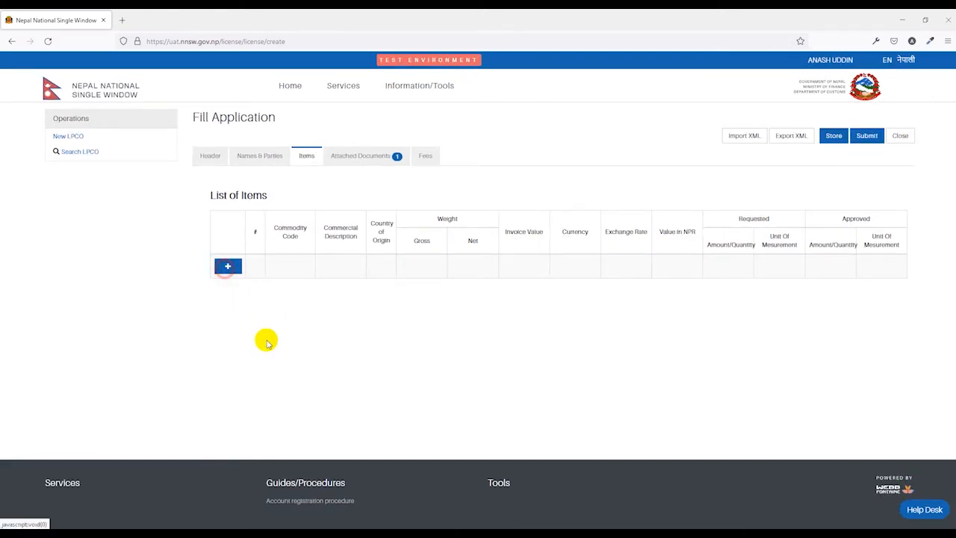
key(ctrl+plus)
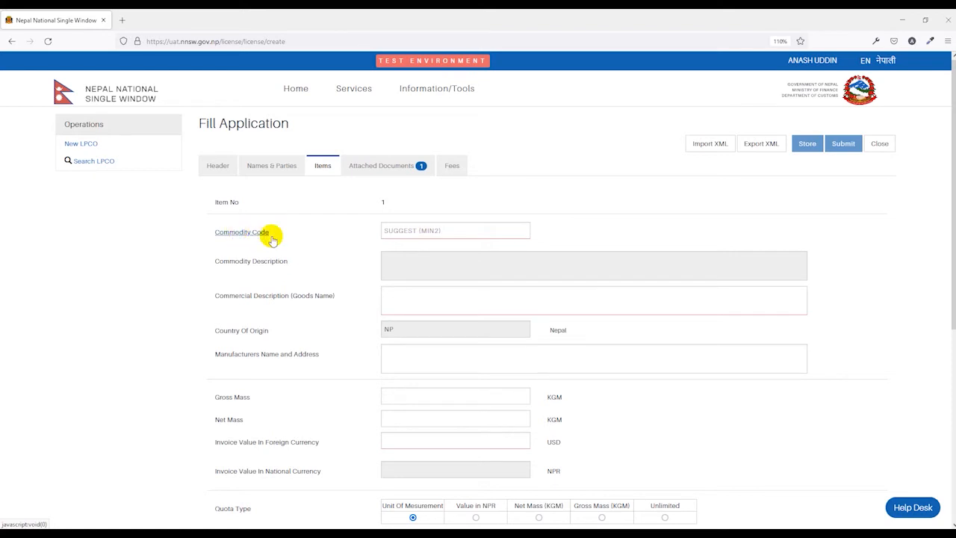
click(401, 233)
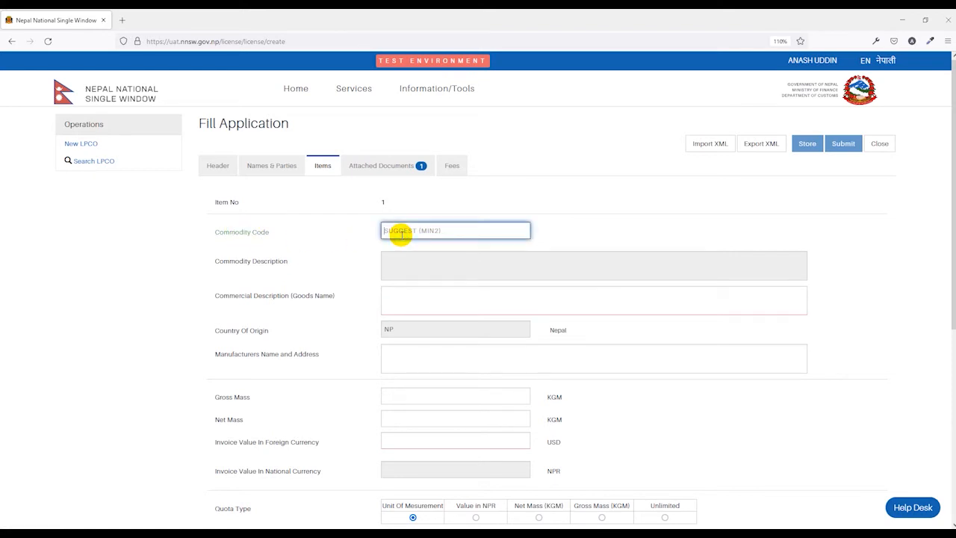
text(12)
key(BackSpace)
key(BackSpace)
text(44)
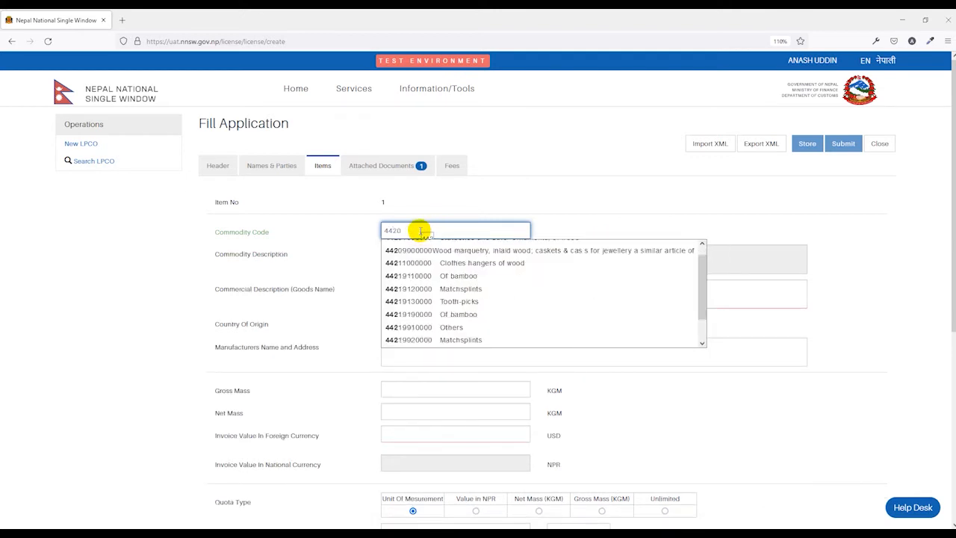
text(20)
click(448, 246)
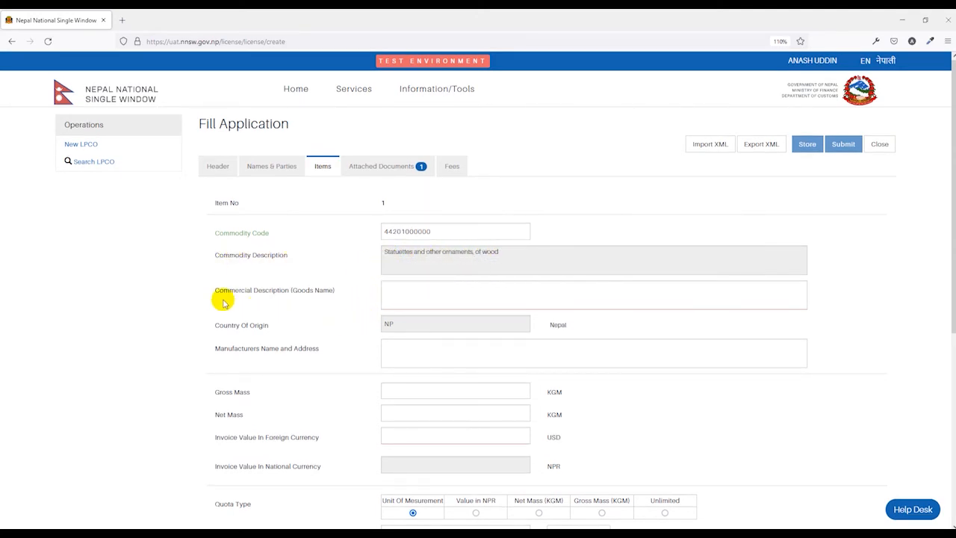
click(395, 295)
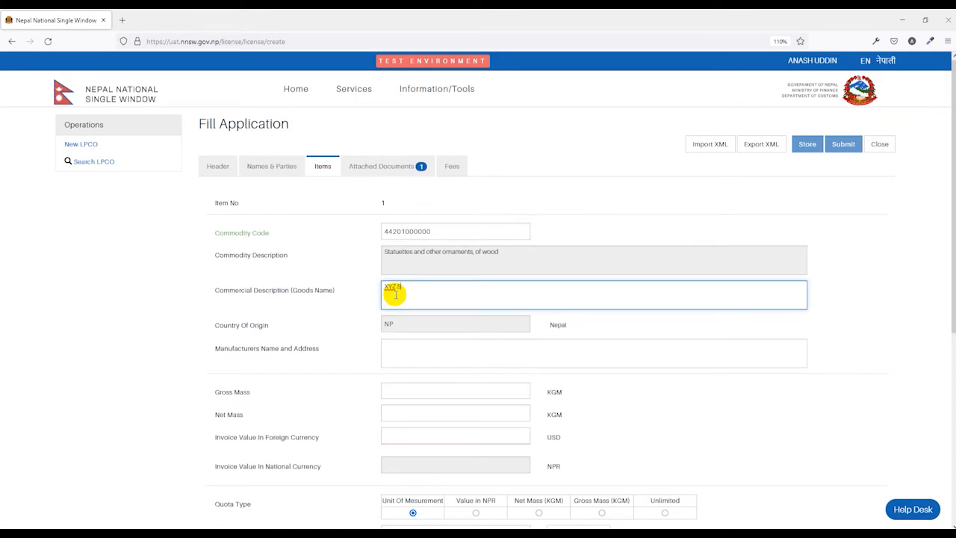
Step: Enter gross mass 1,000 and net mass 900 for the XYZ Statue item
click(352, 328)
scroll(352, 327, down, 3)
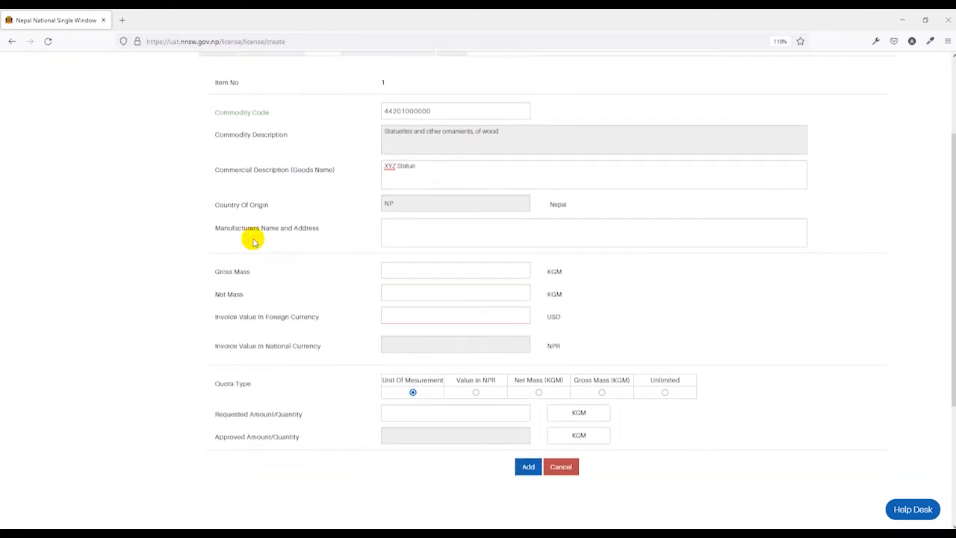
click(407, 238)
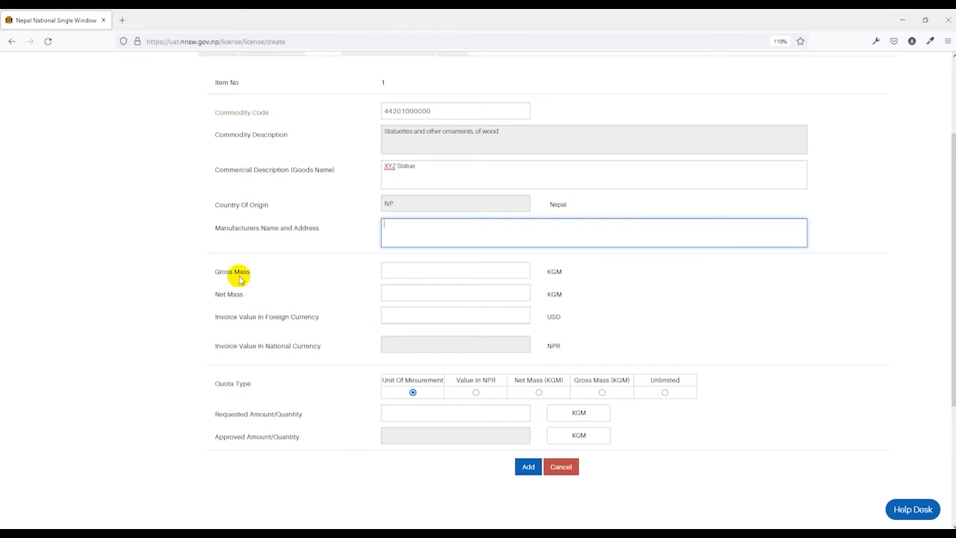
click(409, 271)
text(1,000)
click(520, 294)
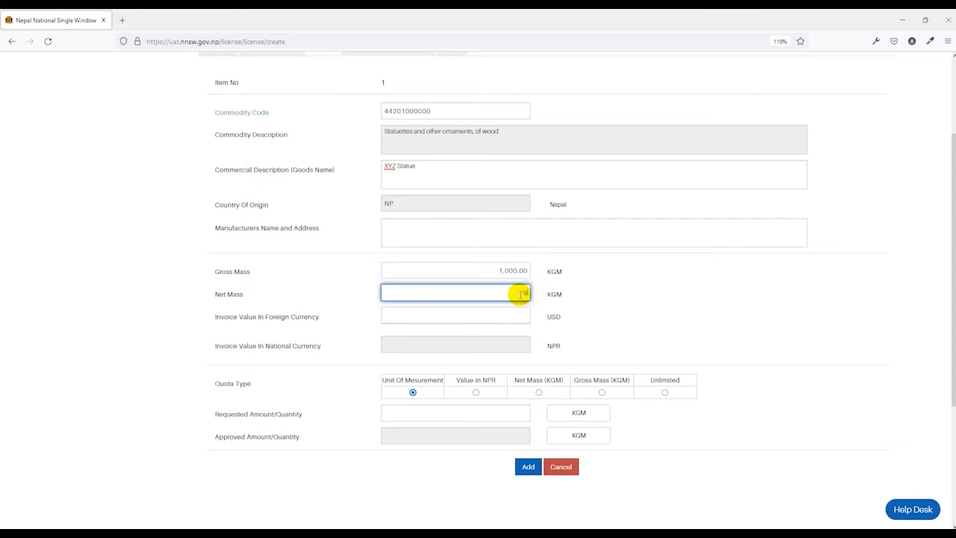
text(900)
Step: Enter invoice value 1000 USD and requested quantity 120 KGM, then add the item
click(502, 318)
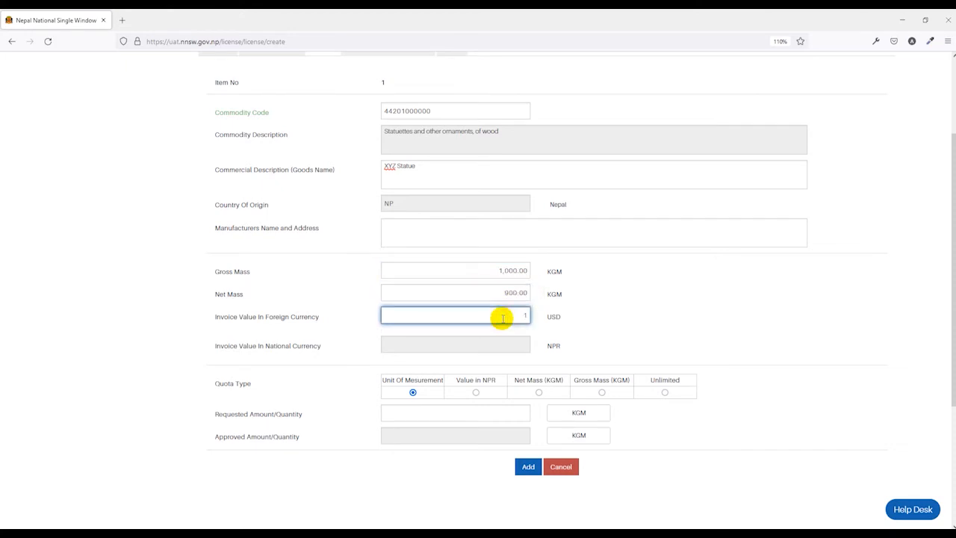
text(1000)
click(607, 316)
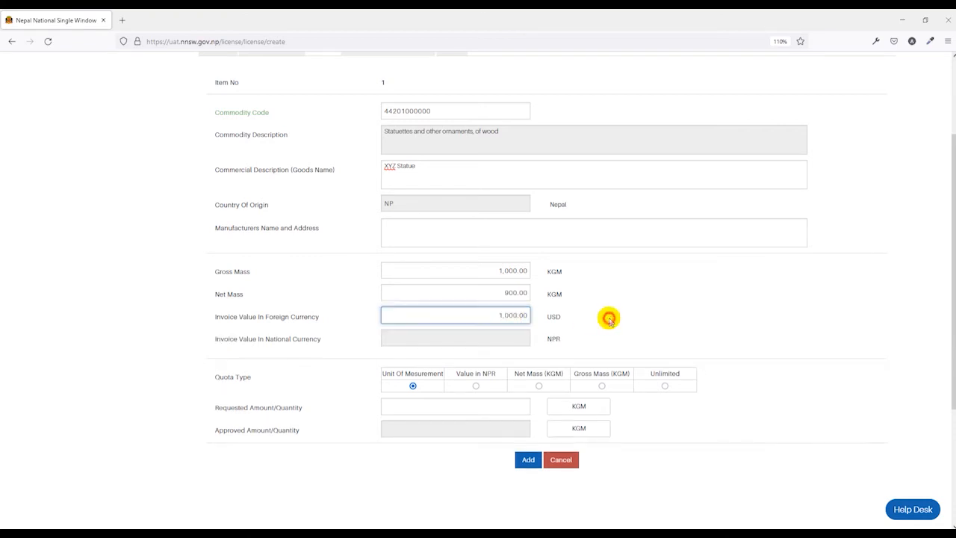
scroll(545, 295, down, 1)
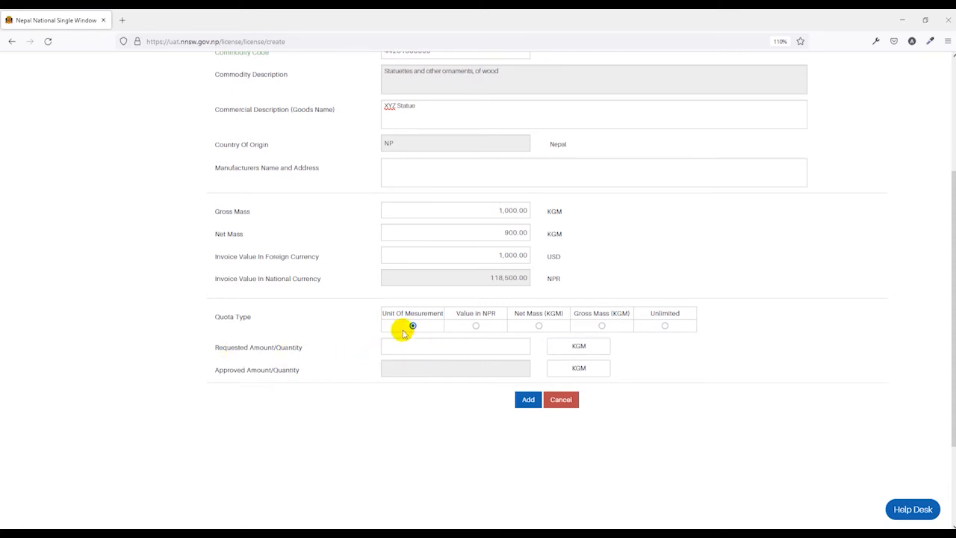
click(460, 346)
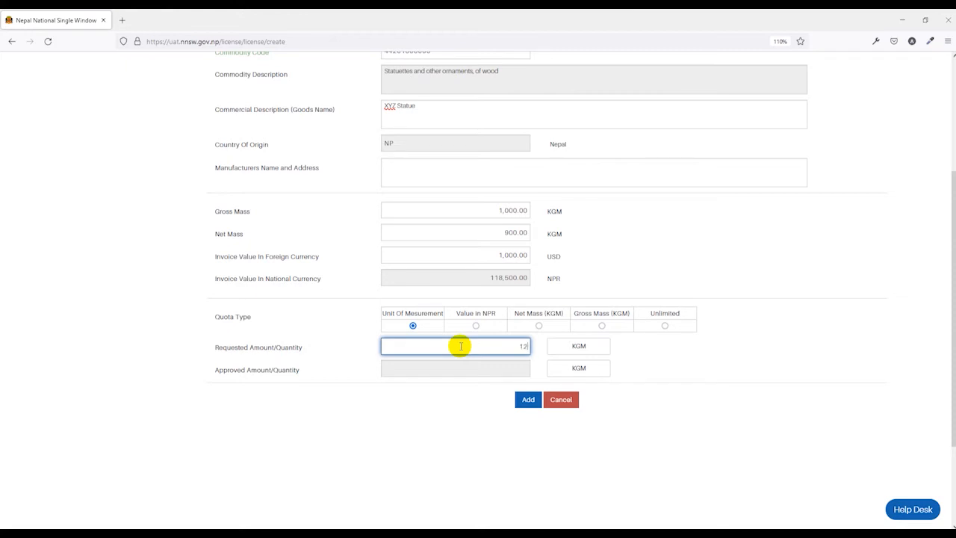
click(466, 381)
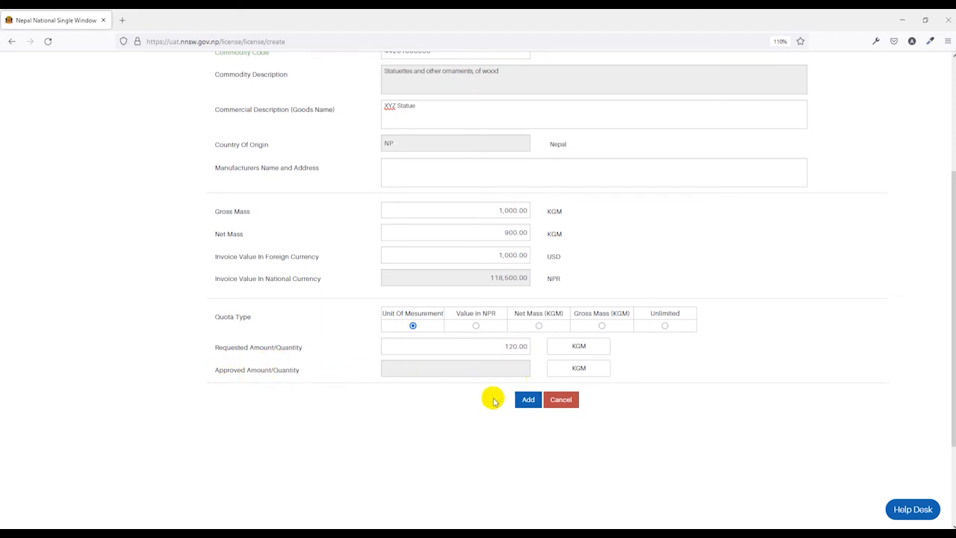
click(516, 401)
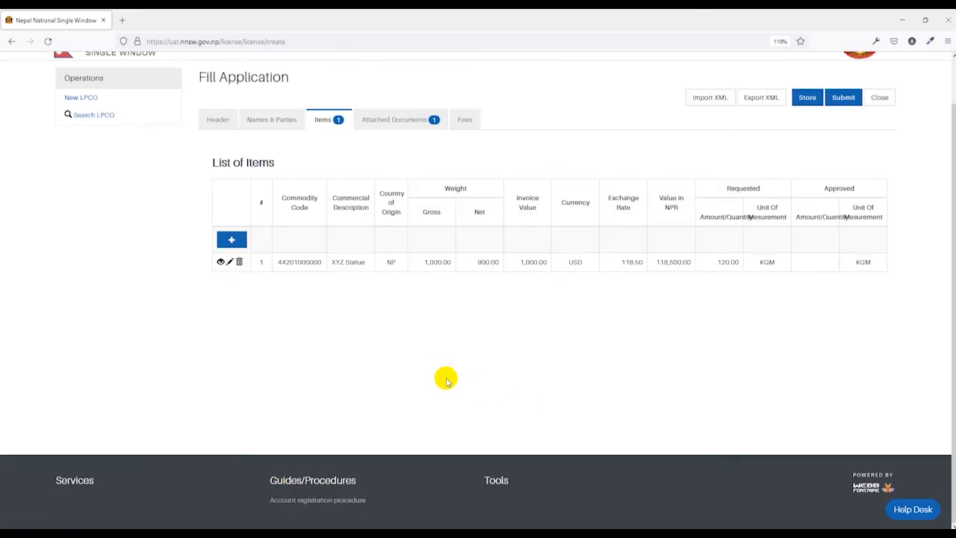
scroll(439, 379, up, 1)
key(ctrl+minus)
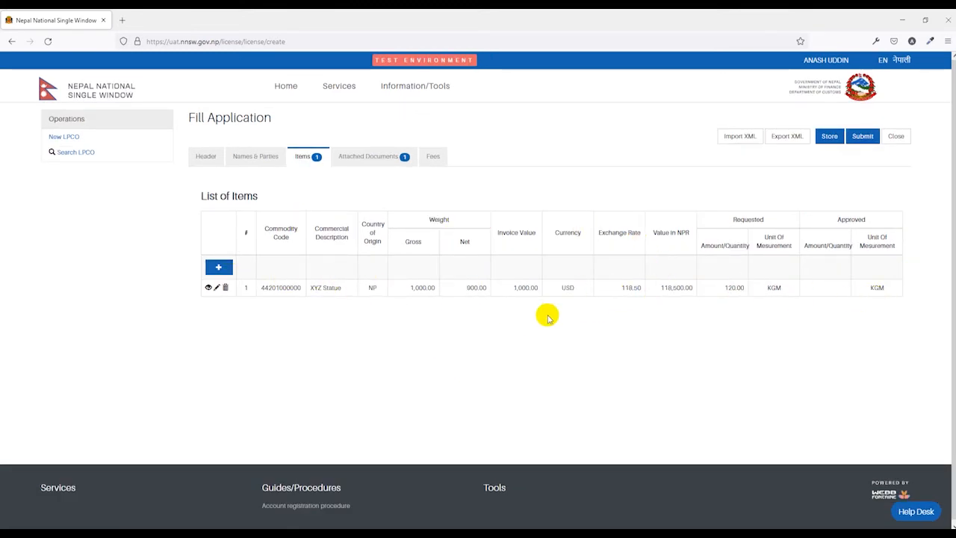
click(219, 267)
scroll(515, 321, down, 2)
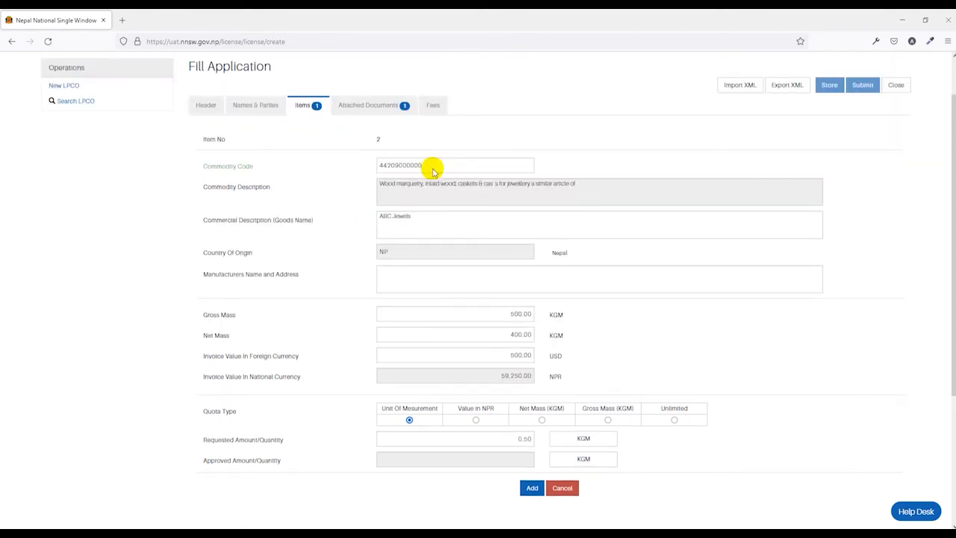
click(531, 490)
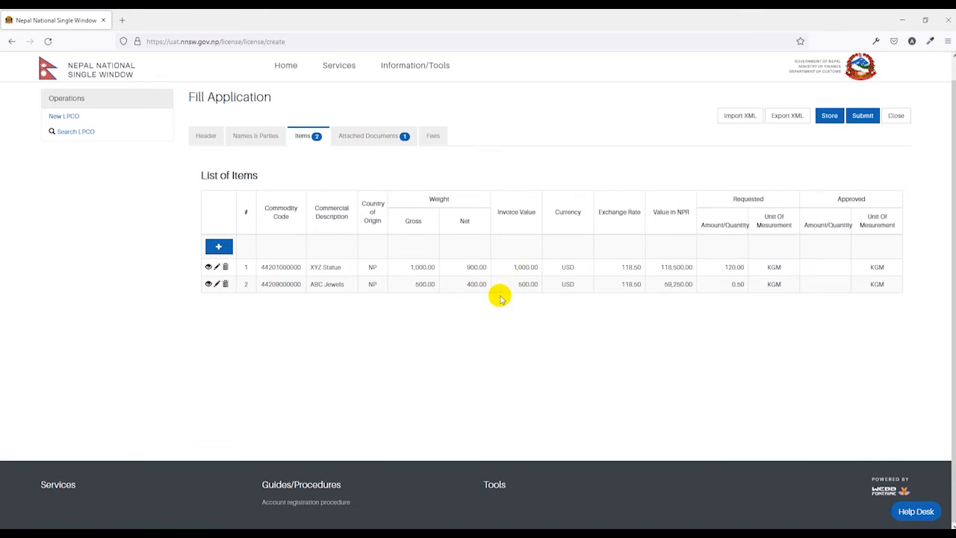
scroll(564, 312, up, 1)
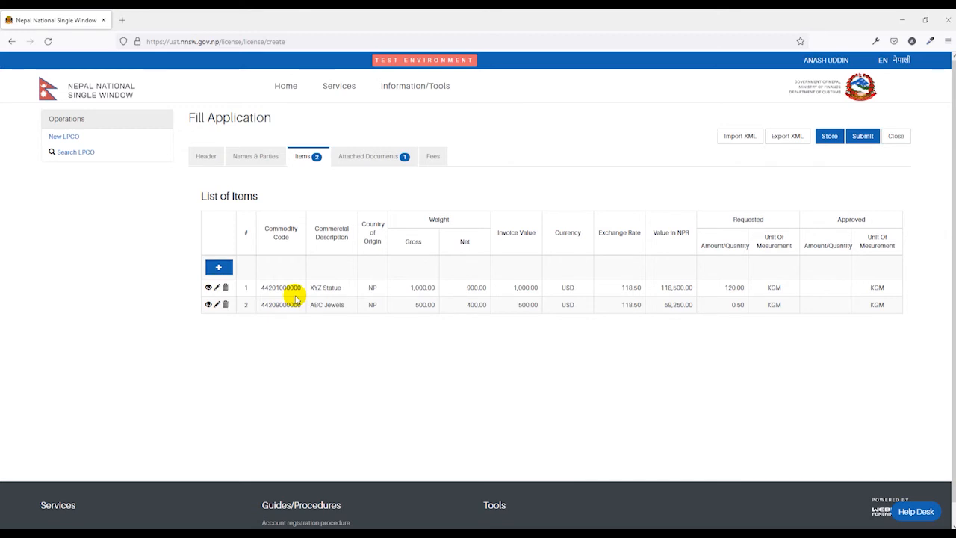
key(ctrl+plus)
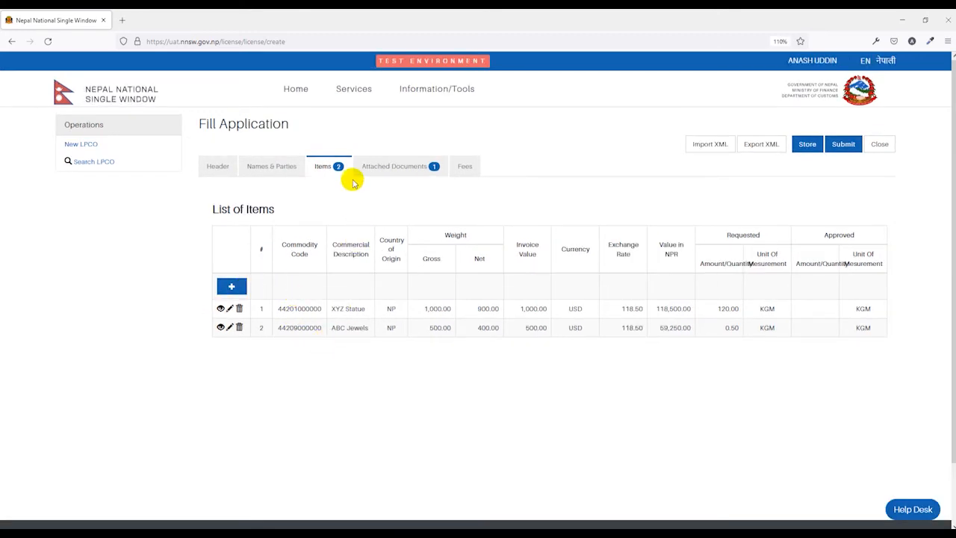
Step: Give the Performa Invoice attachment reference 1234 and date 26/08/2021
click(385, 166)
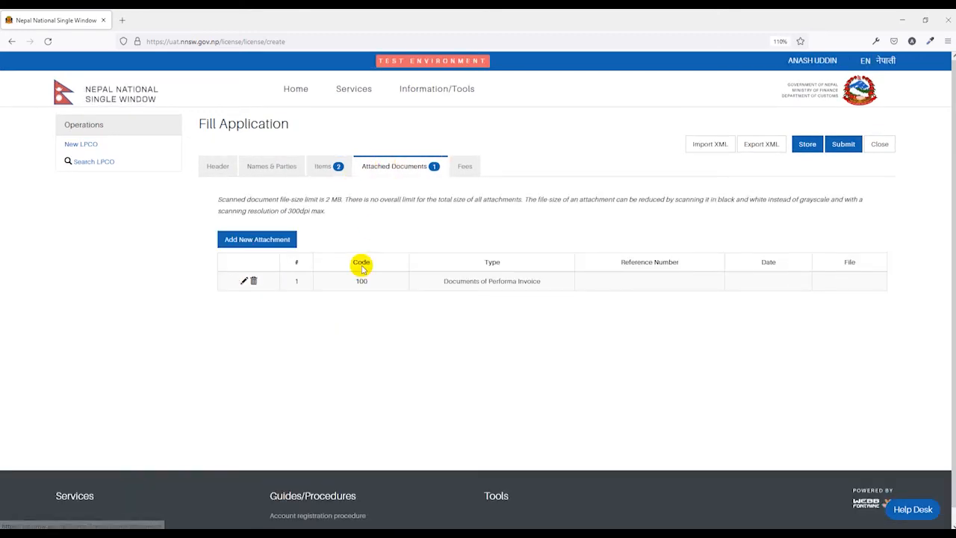
key(ctrl+plus)
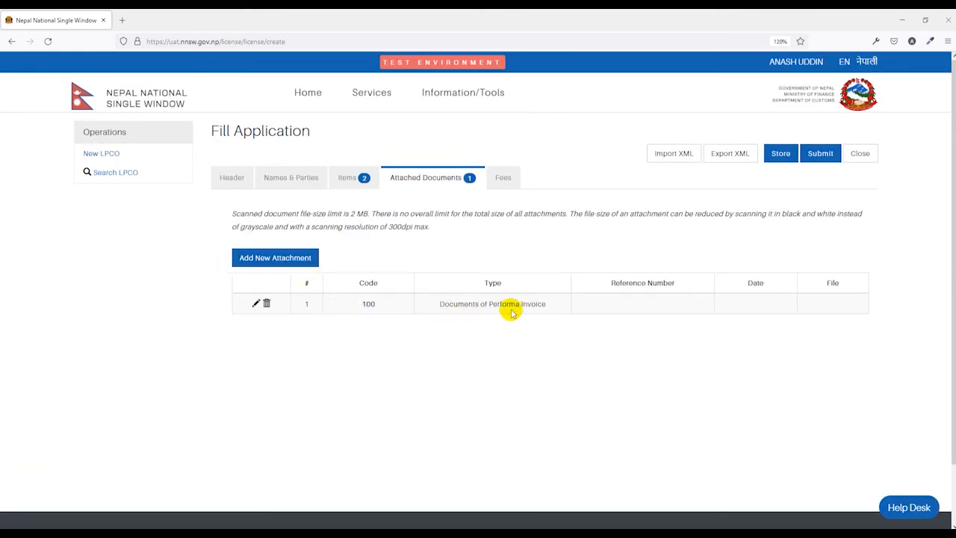
click(255, 303)
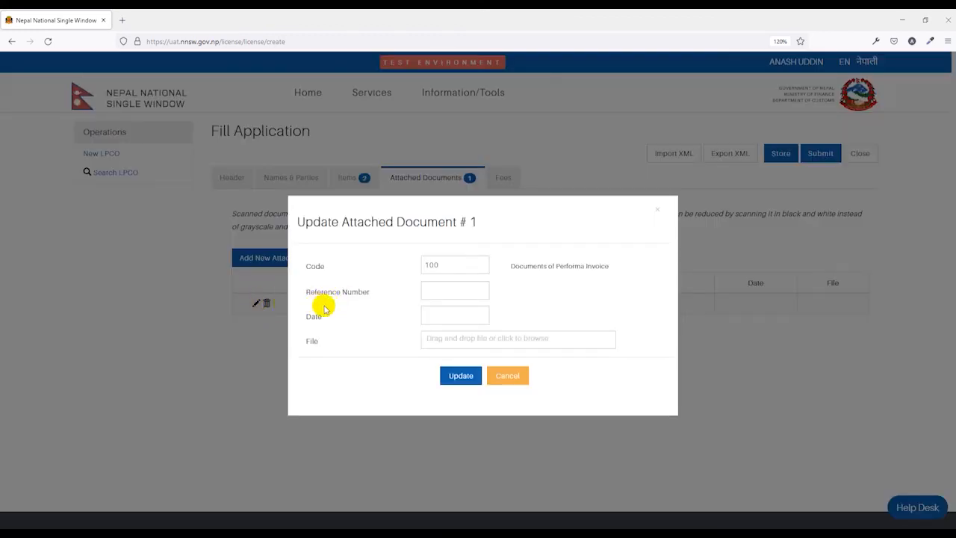
click(434, 292)
text(1234)
click(440, 314)
click(516, 430)
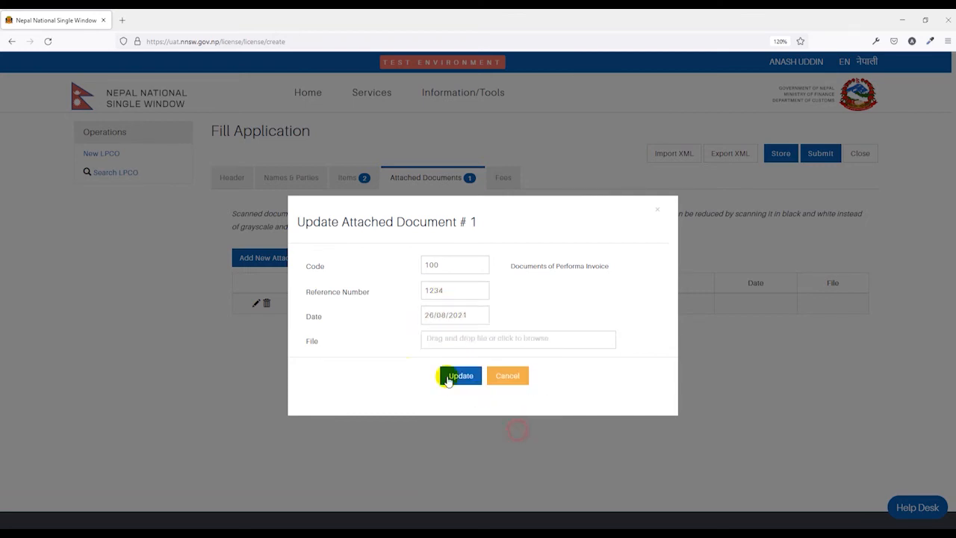
Step: Attach the file Performa Invoice-1.pdf and update attachment 1
click(442, 343)
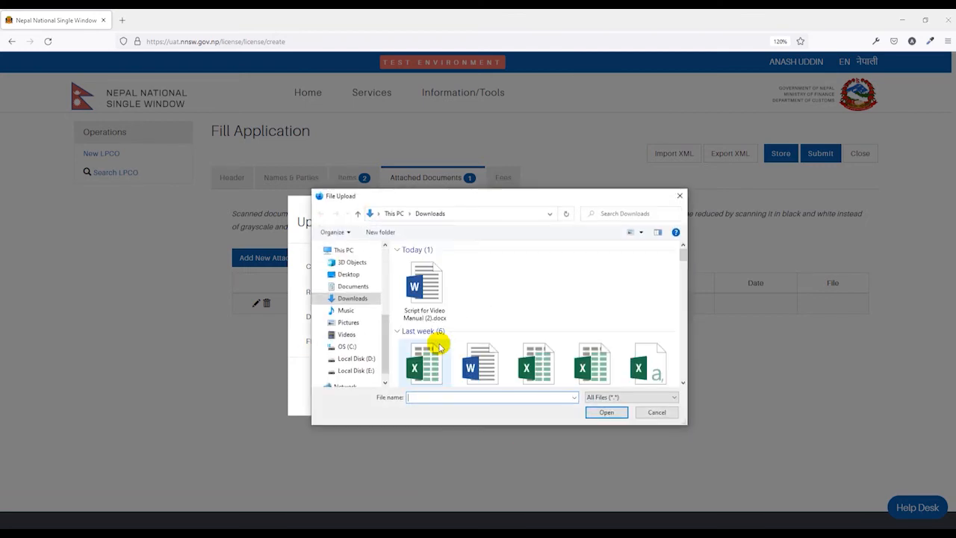
scroll(437, 343, down, 5)
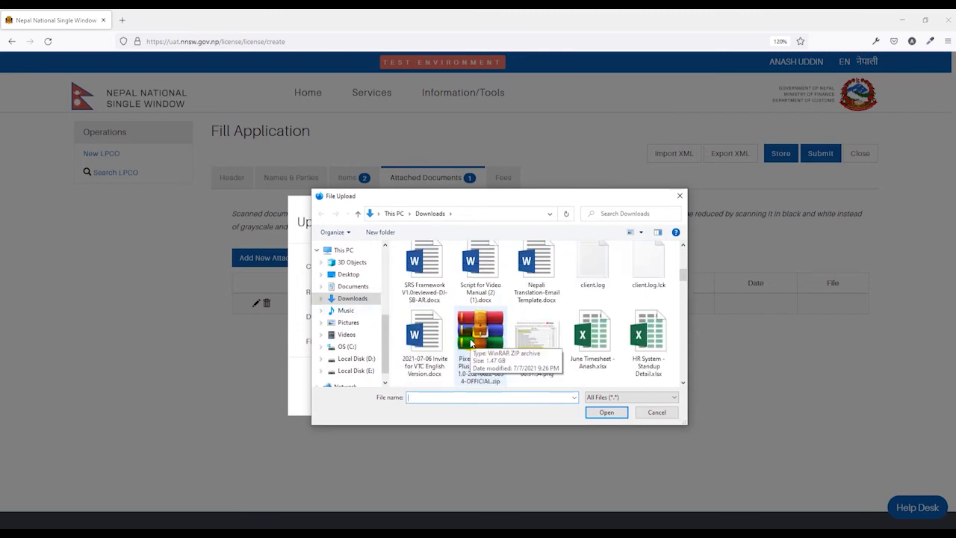
scroll(568, 316, down, 1)
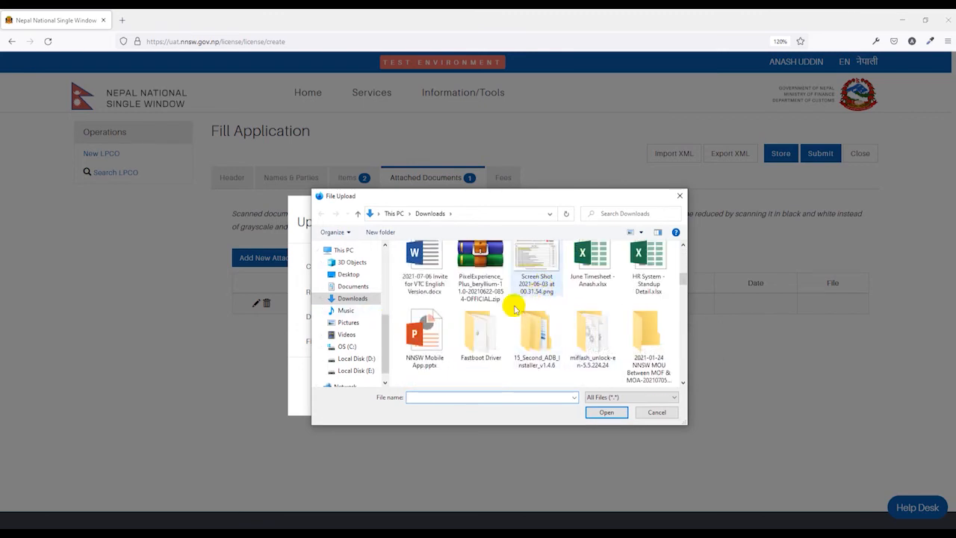
double_click(536, 269)
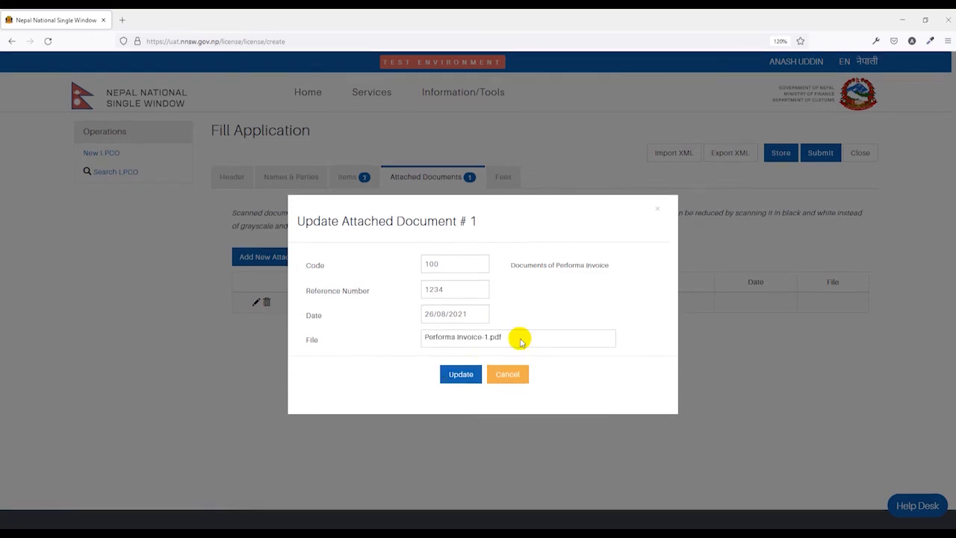
click(461, 377)
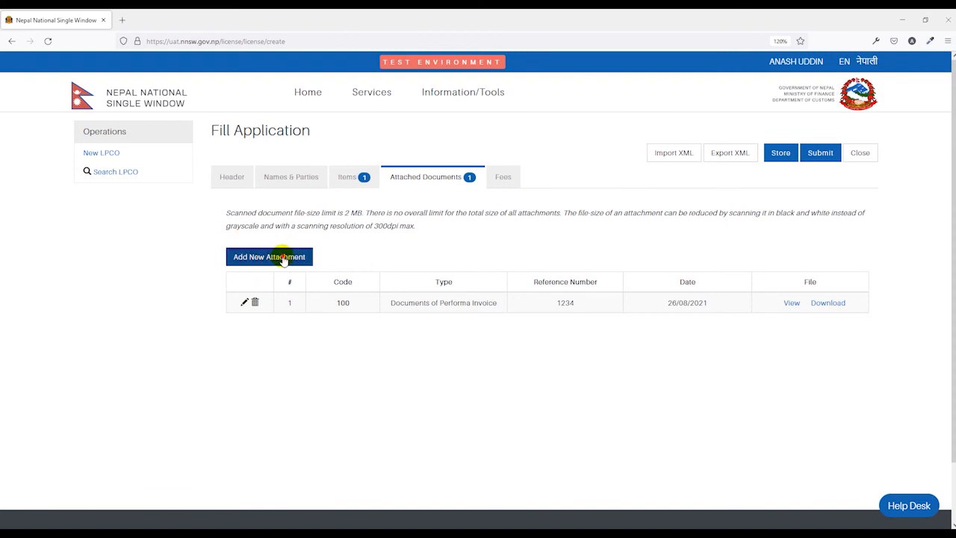
Step: Start a new attachment with code 999 Others and reference 'product pic'
click(283, 257)
click(437, 265)
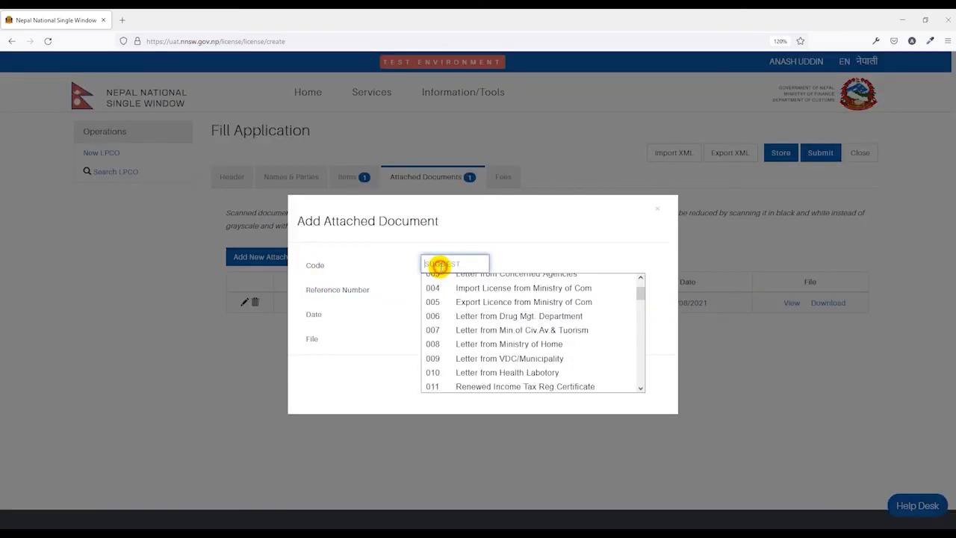
scroll(478, 326, down, 10)
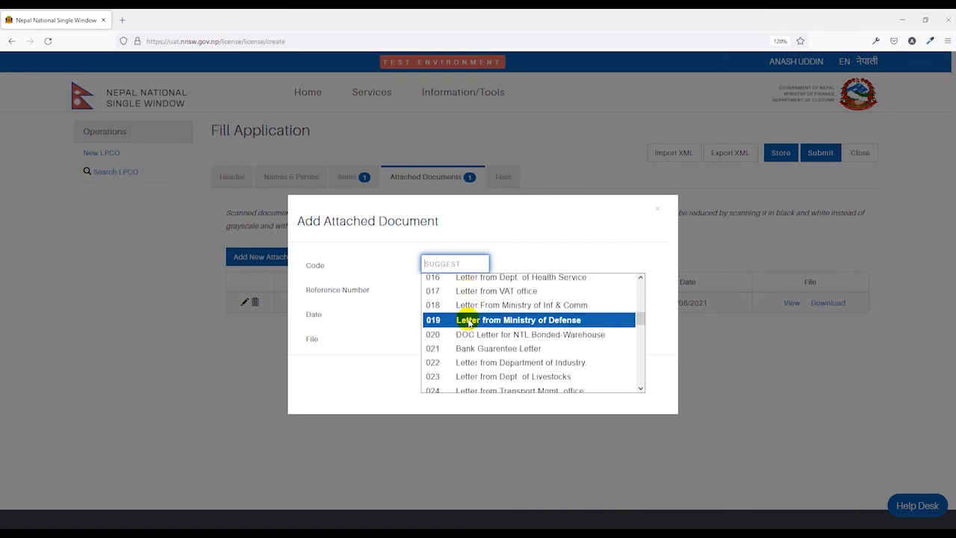
scroll(510, 352, down, 5)
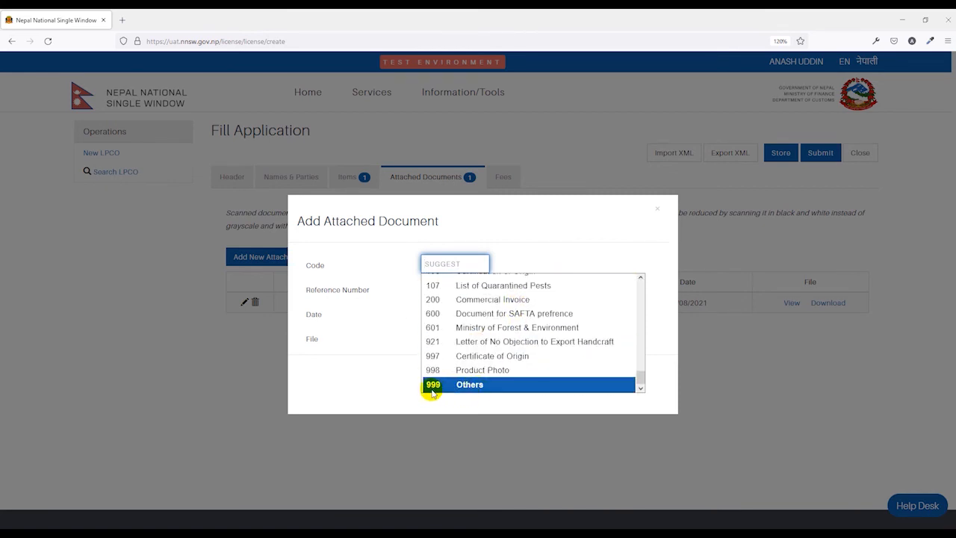
click(474, 386)
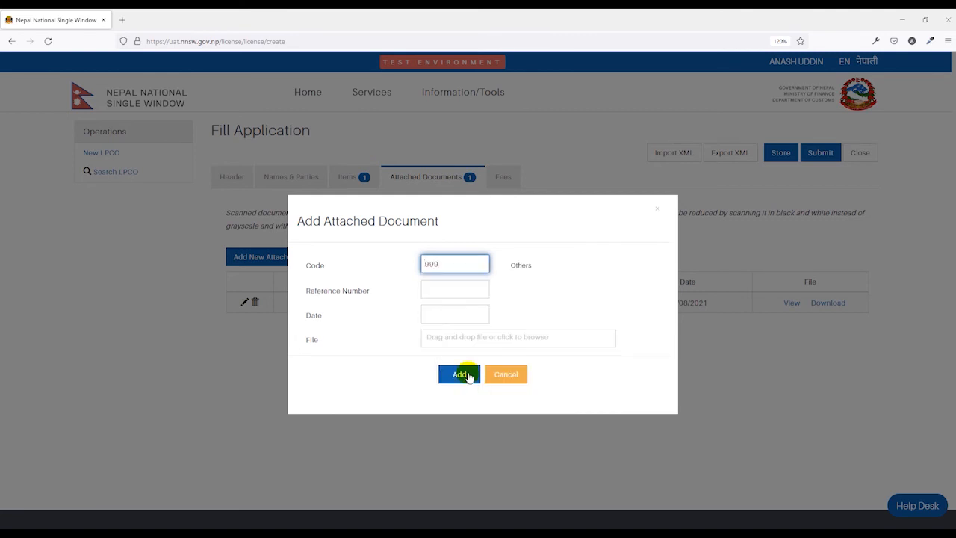
click(436, 290)
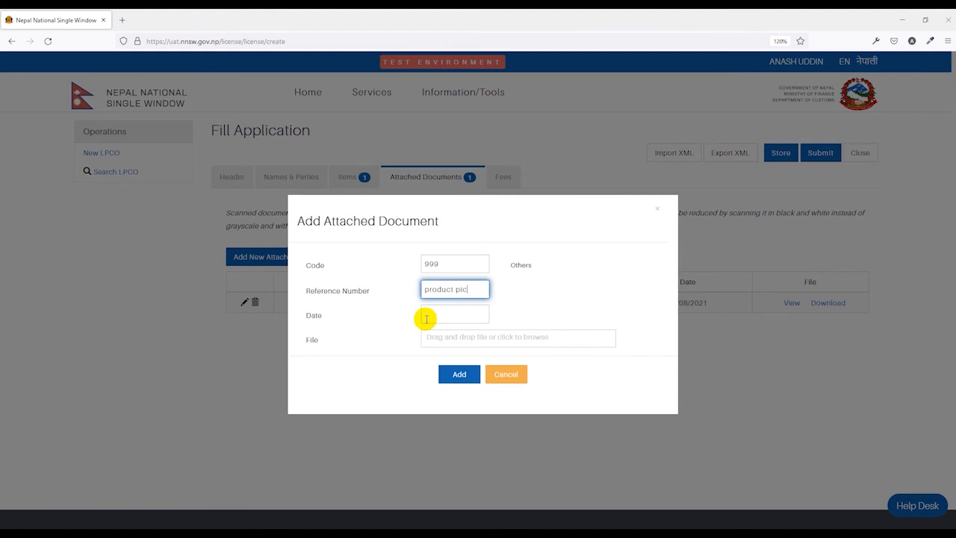
Step: Attach the screenshot image as attachment 2 and check the 0.00 NPR fees
click(444, 318)
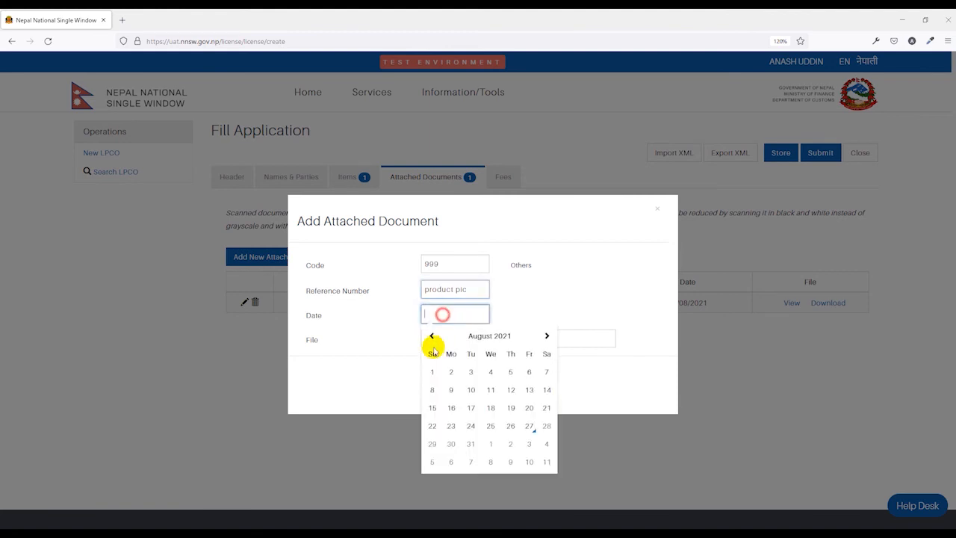
click(563, 337)
scroll(441, 340, down, 5)
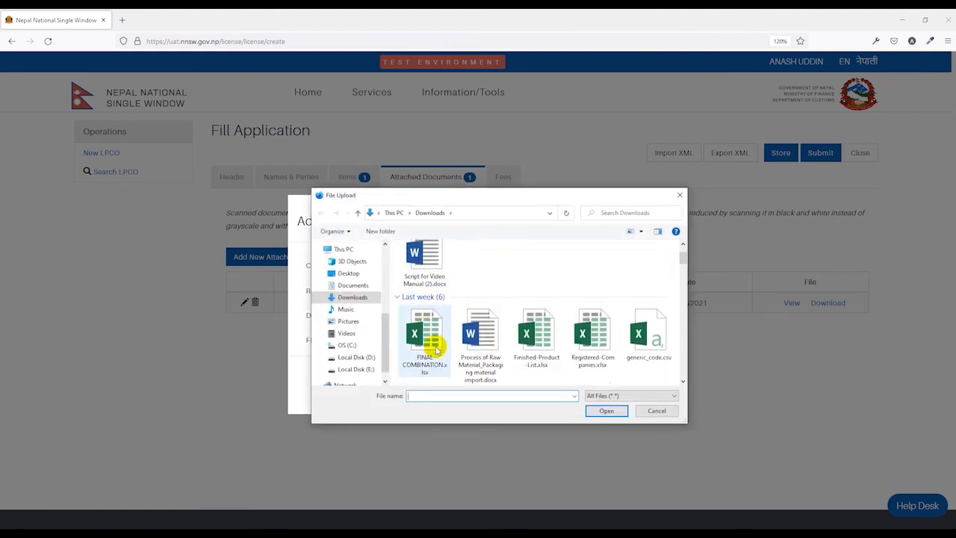
double_click(537, 333)
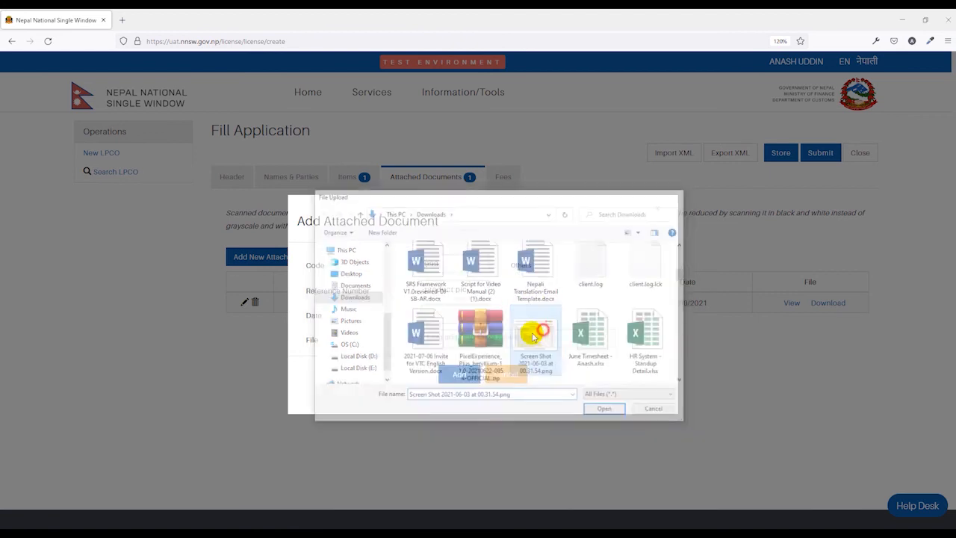
click(463, 376)
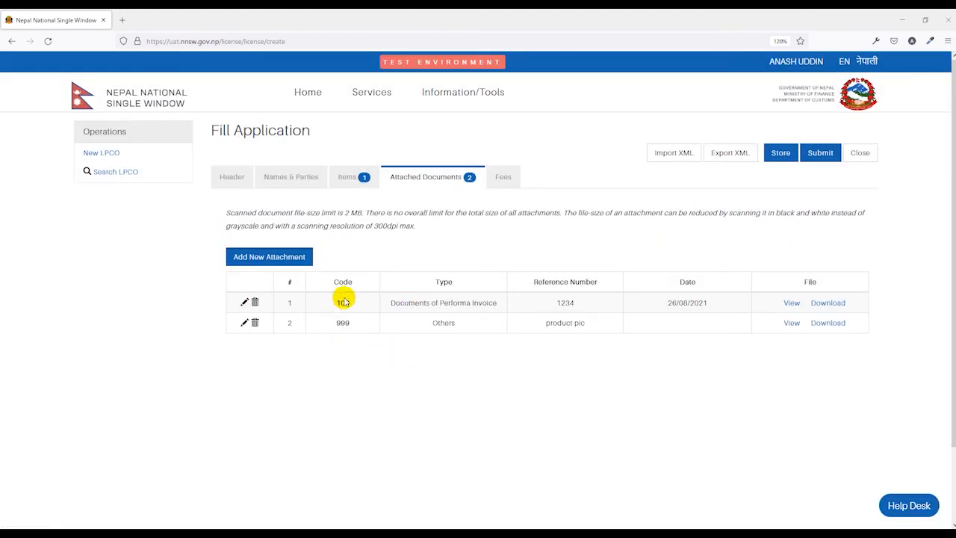
click(506, 177)
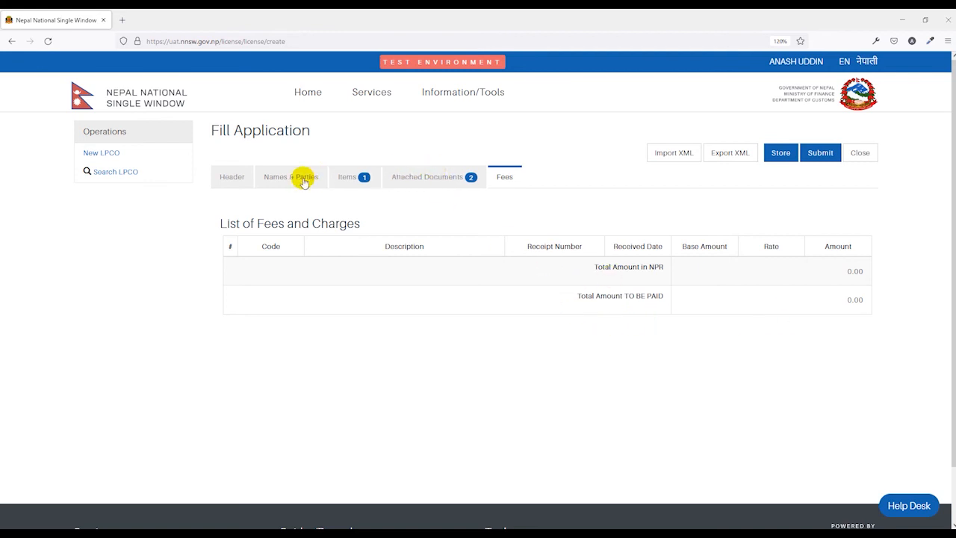
Step: Review Items, Names & Parties and Header, store the application, then submit it
click(352, 174)
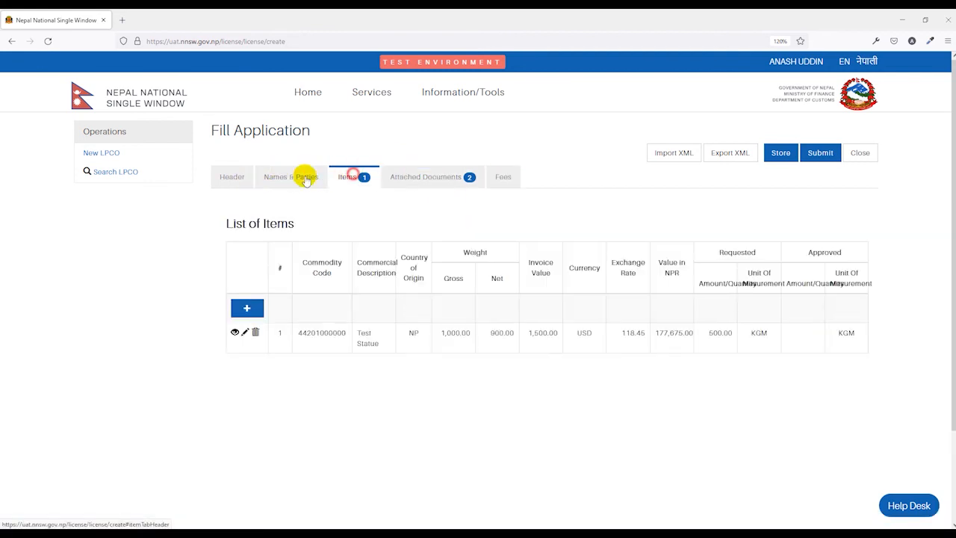
click(305, 179)
click(236, 177)
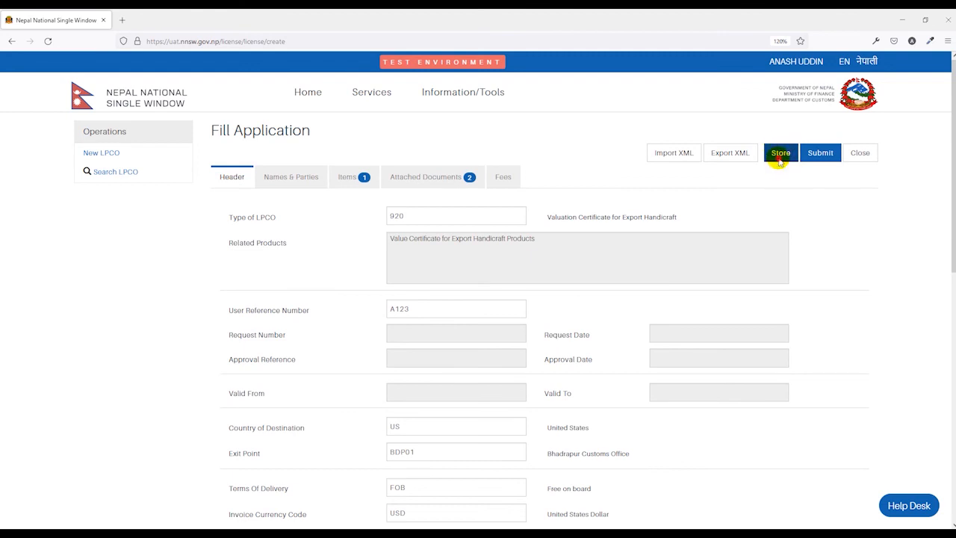
click(779, 161)
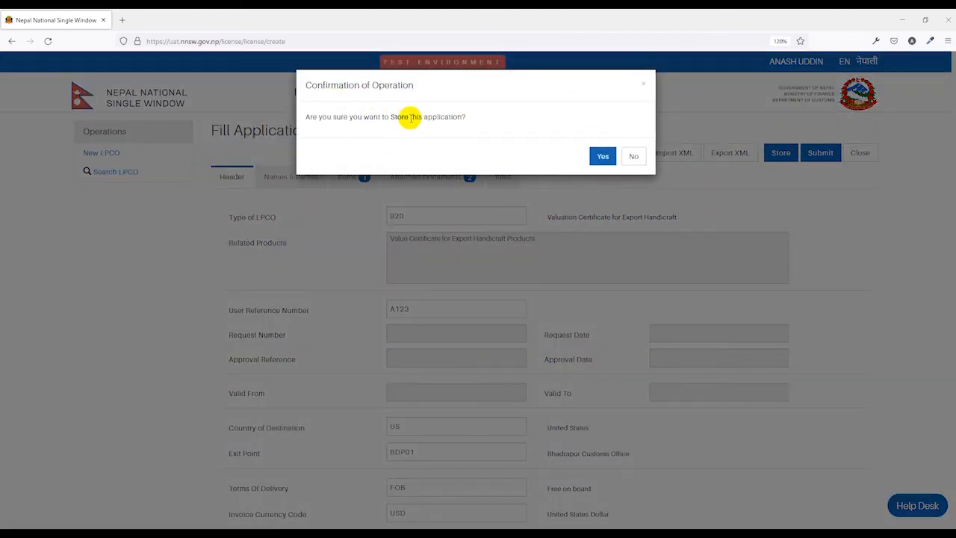
click(628, 158)
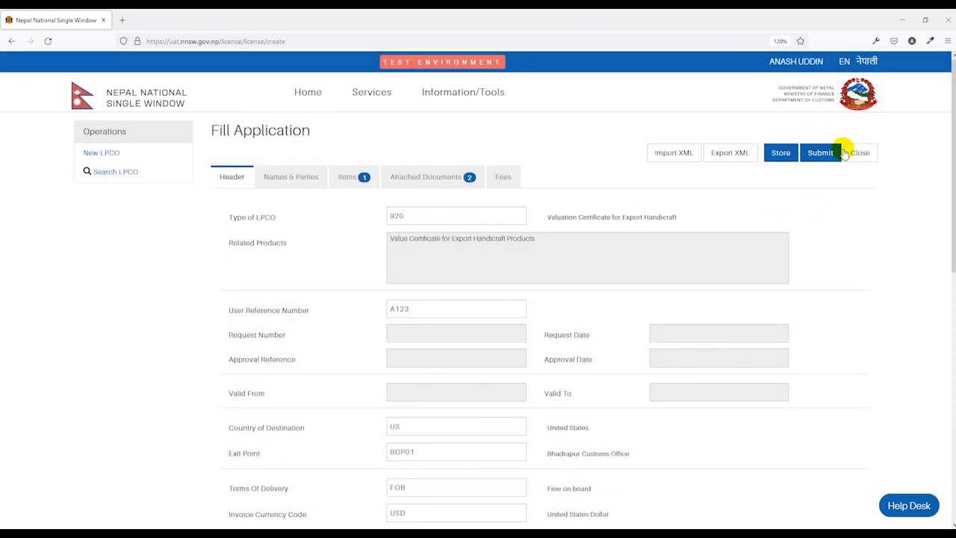
click(820, 154)
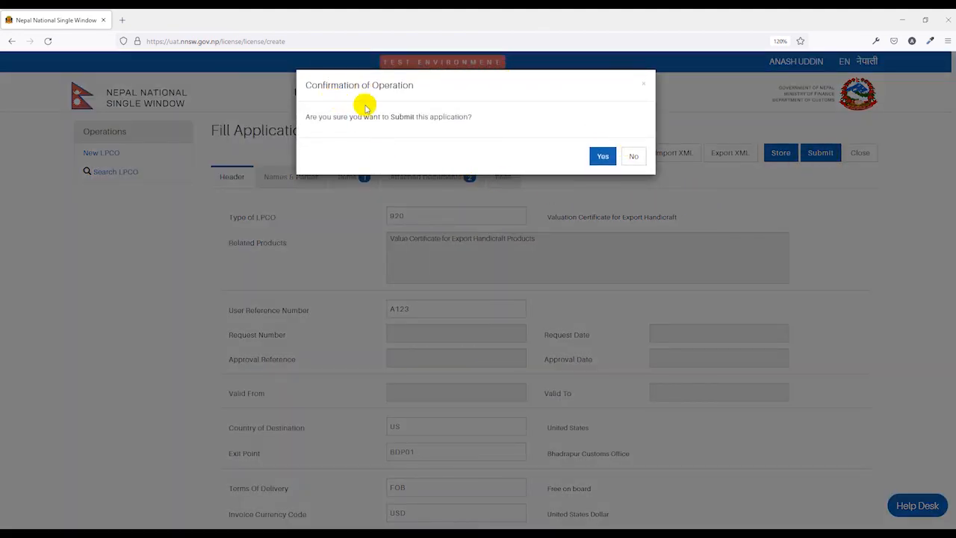
click(603, 156)
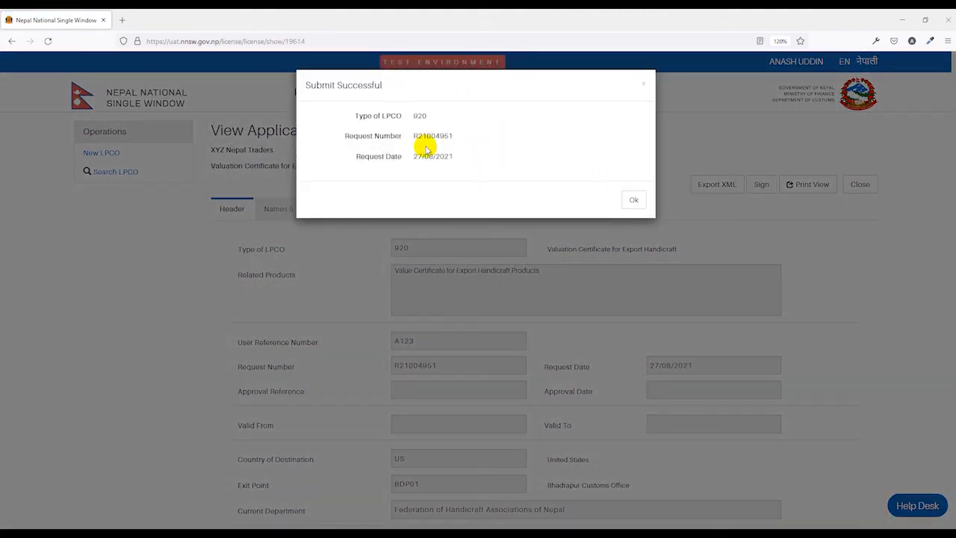
Step: Close the submit notice, review Names & Parties, then confirm status Requested under Support Information
click(635, 200)
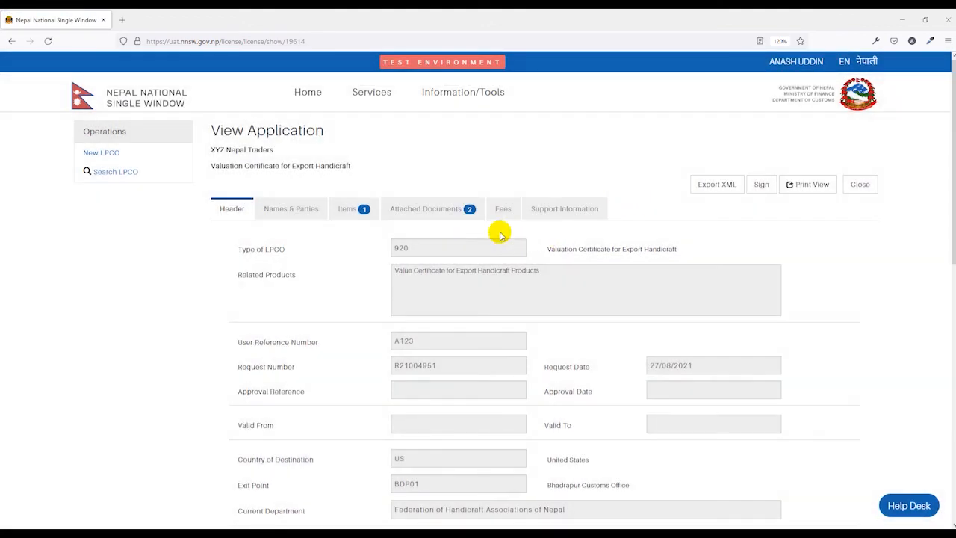
click(310, 208)
scroll(384, 306, down, 1)
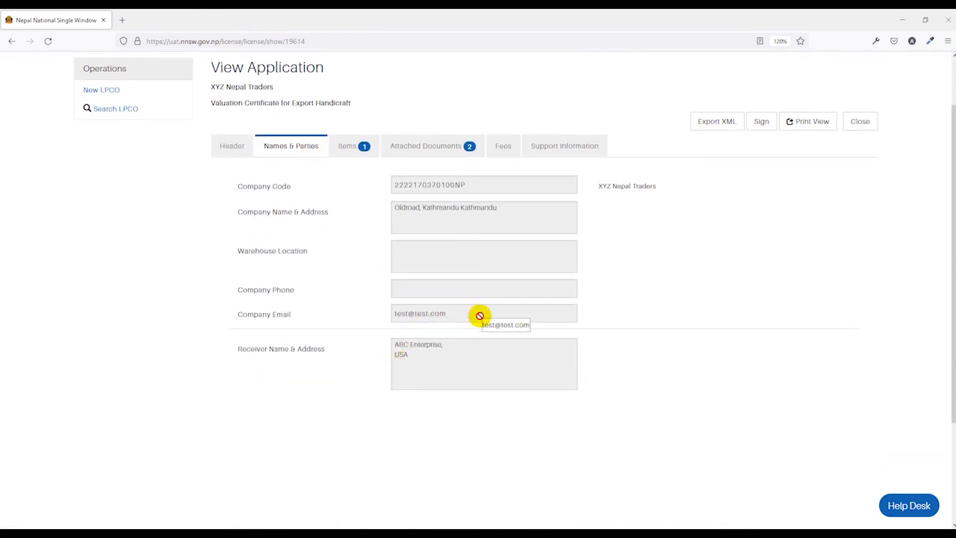
scroll(480, 315, up, 1)
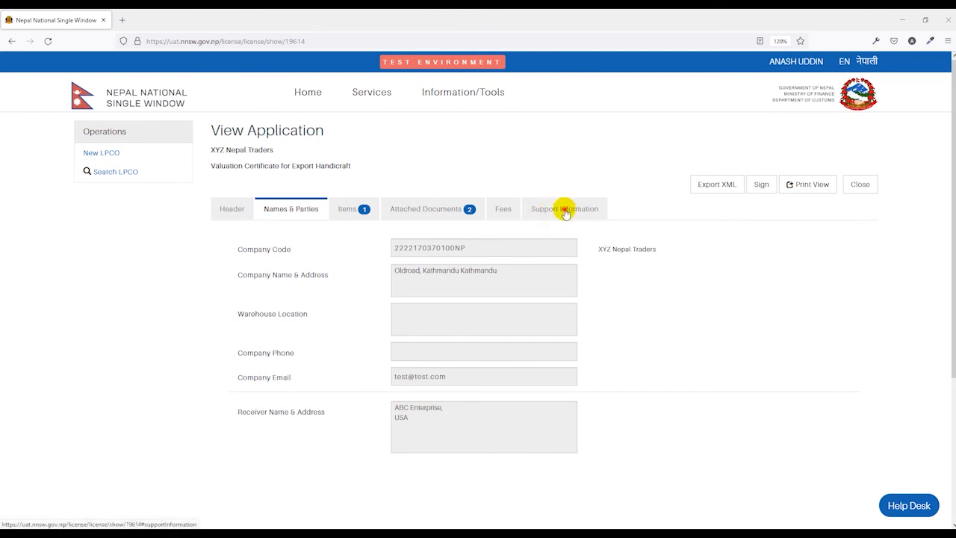
click(566, 211)
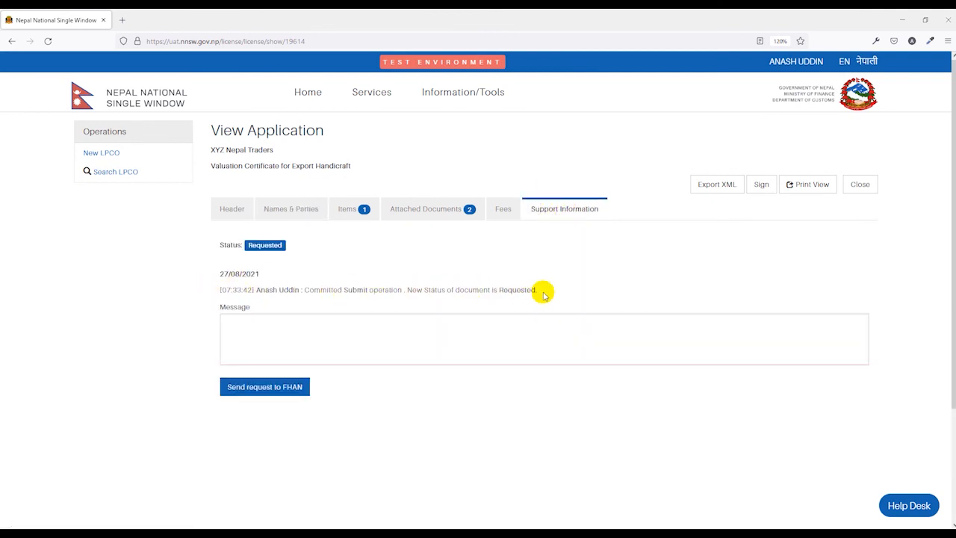